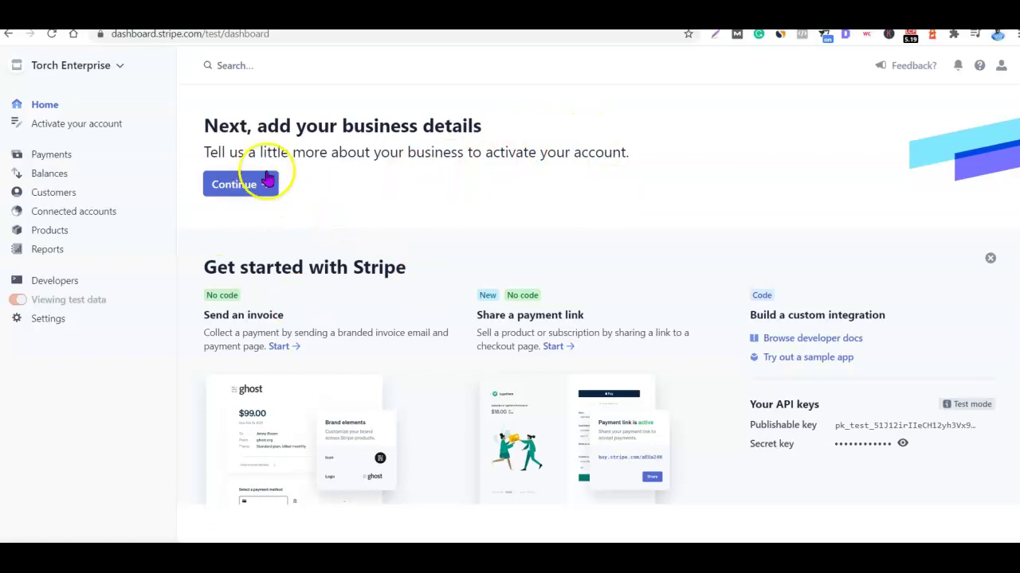
- Start activating the account and enter Torch Enterprise as the legal business name in the business details
left_click(75, 124)
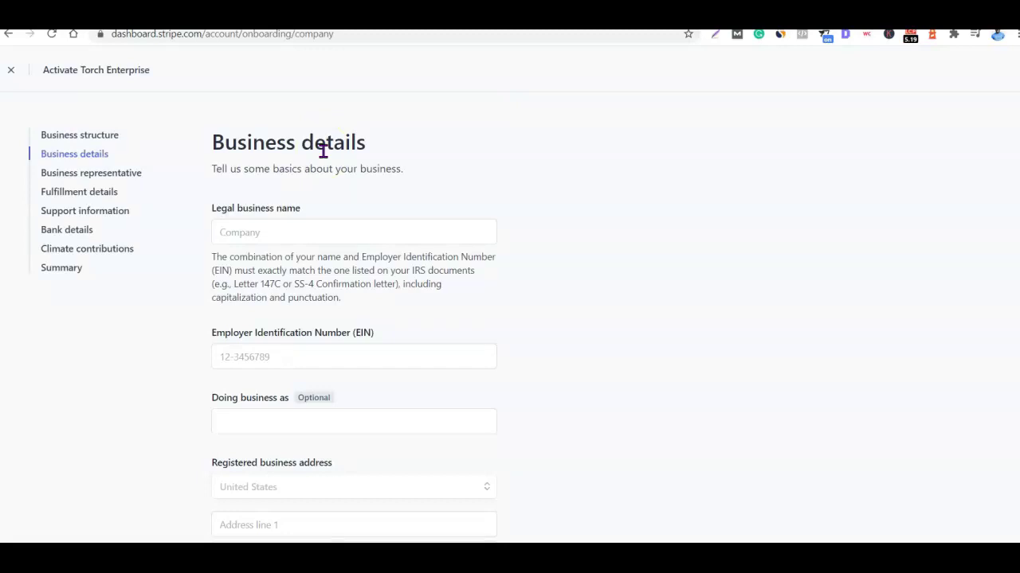
left_click(401, 232)
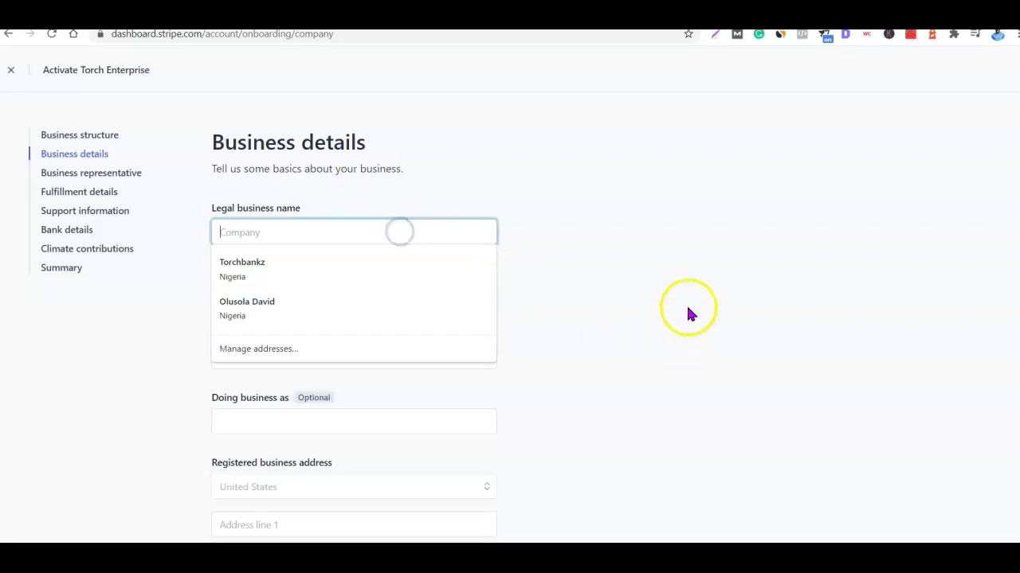
type("Torch")
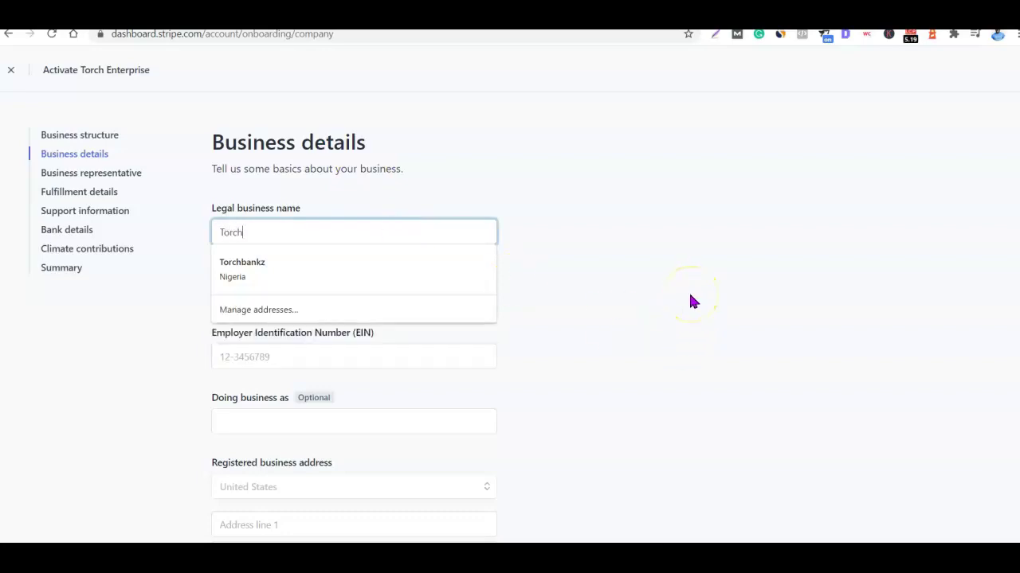
type(" Enterprise")
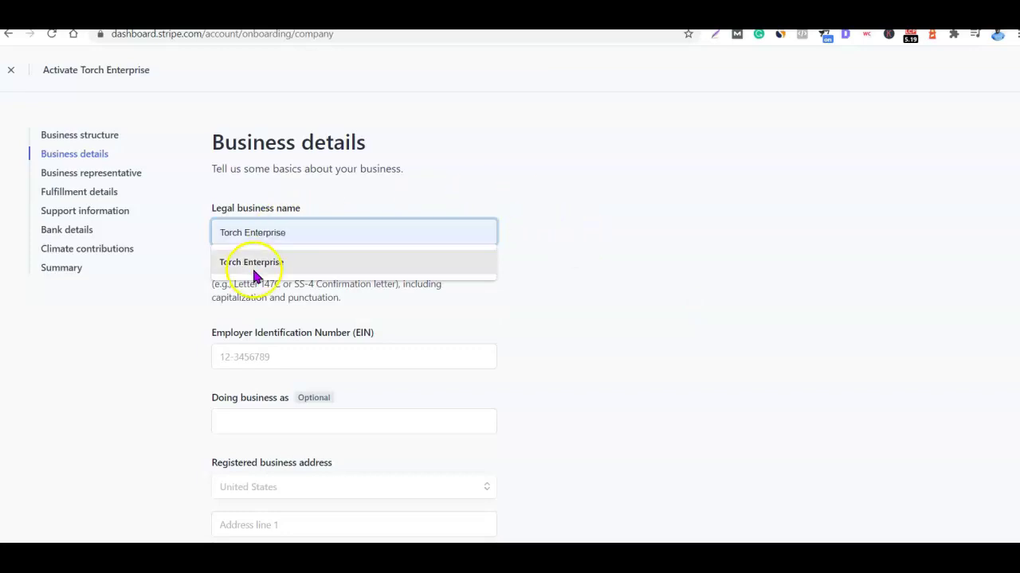
left_click(253, 263)
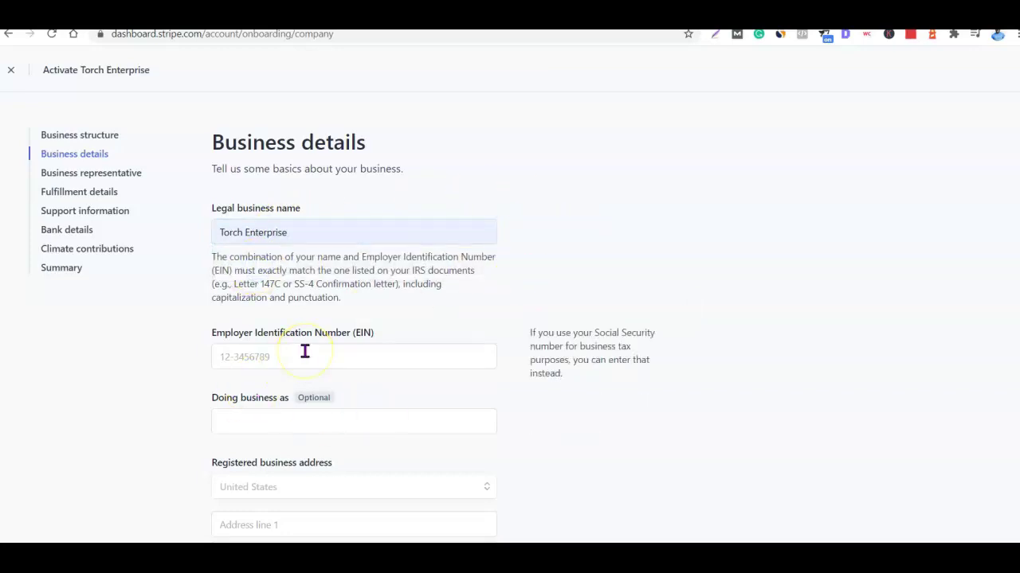
- Copy the employer identification number from the Notepad notes into the EIN field of the Stripe form
key("alt+Tab")
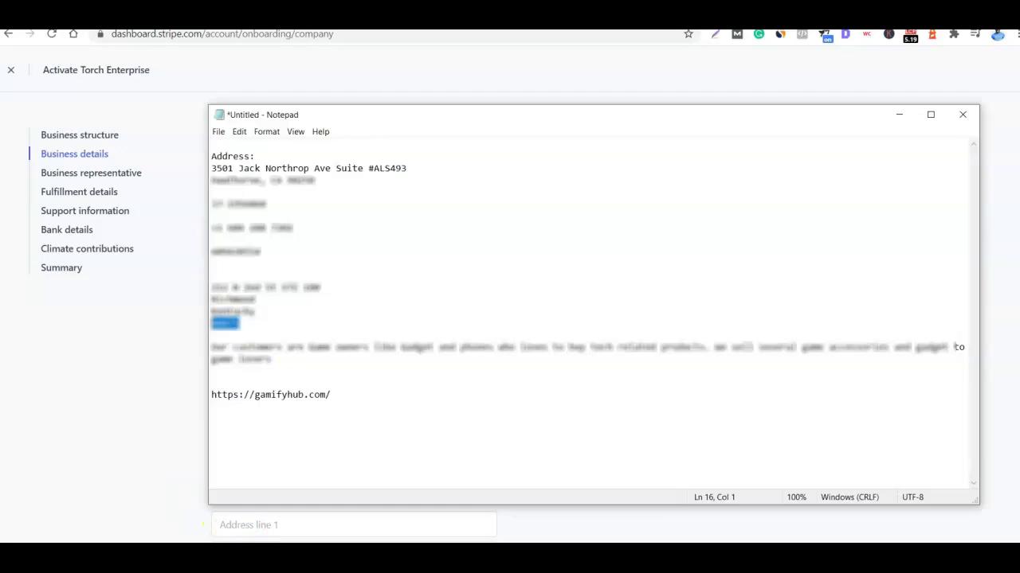
double_click(258, 204)
key("ctrl+c")
key("alt+Tab")
key("ctrl+v")
left_click(177, 368)
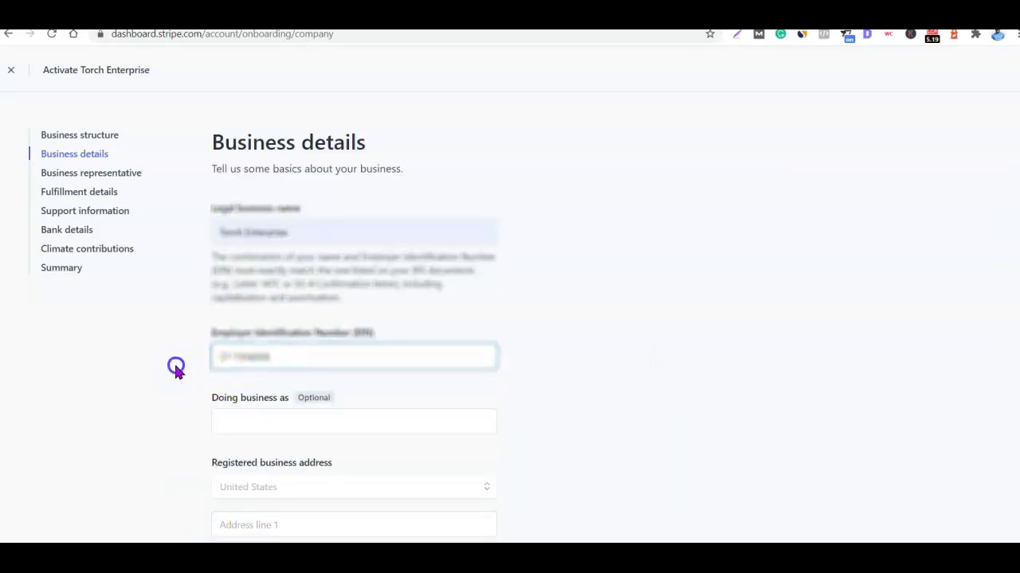
left_click(569, 405)
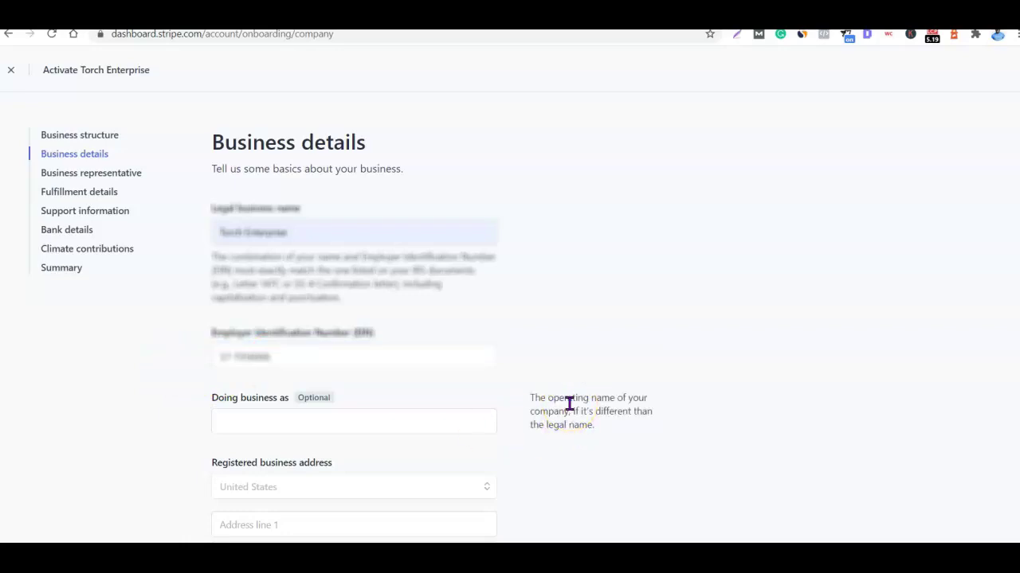
left_click(119, 455)
left_click(797, 333)
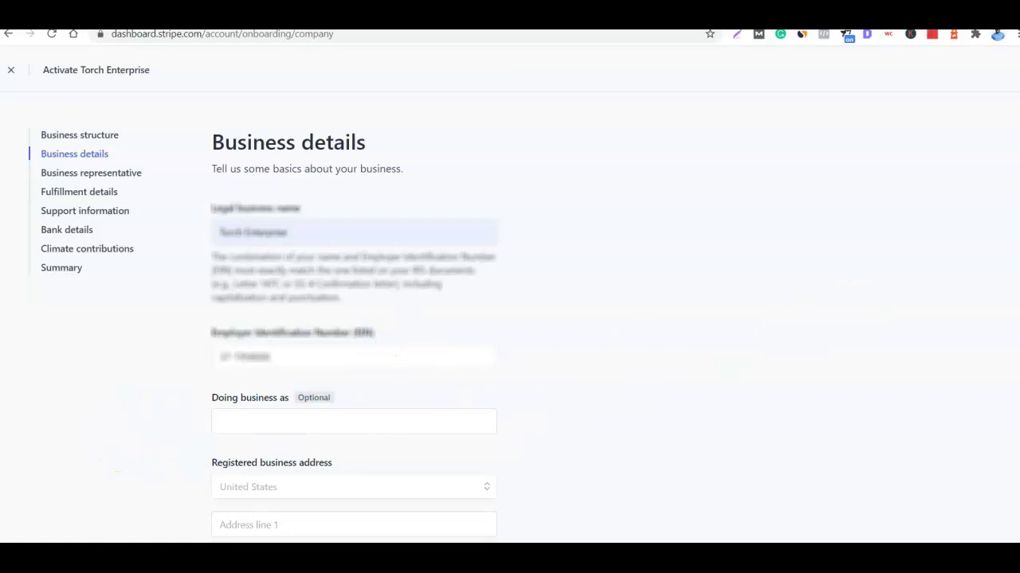
- Copy the street address from the Notepad notes into the first line of the registered business address in Stripe
scroll(354, 319, "down", 1)
left_click(605, 414)
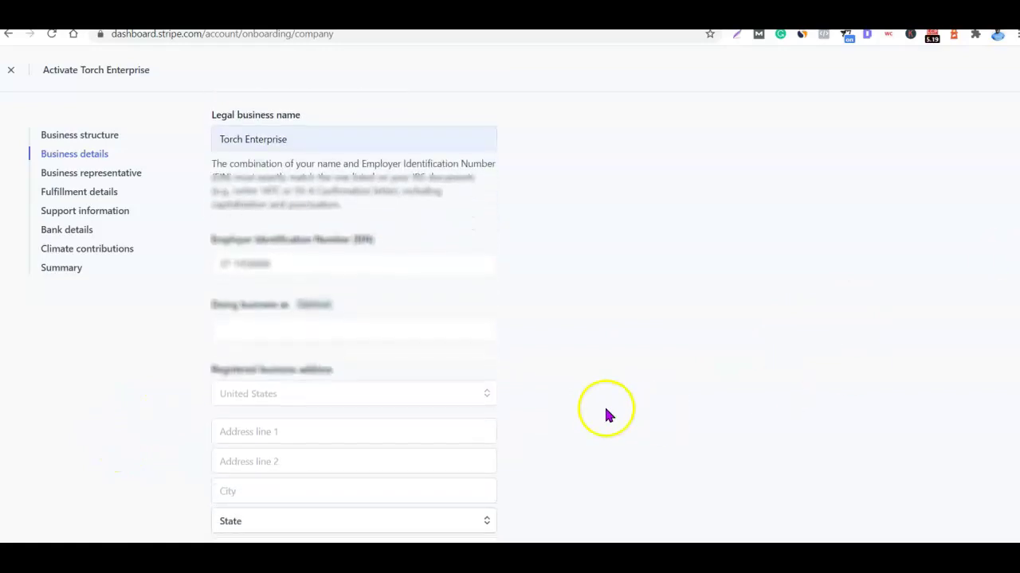
left_click(648, 419)
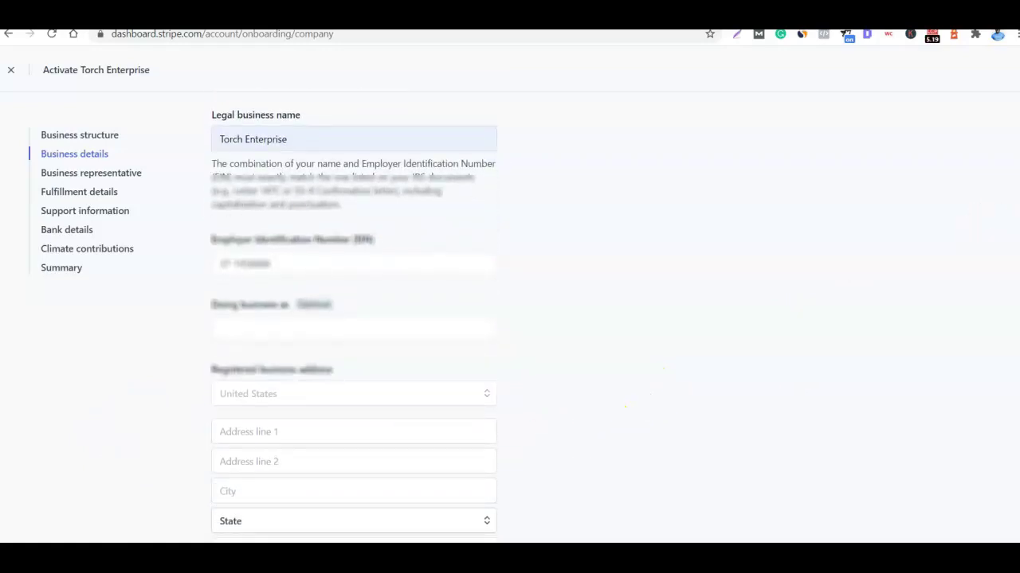
scroll(354, 313, "down", 1)
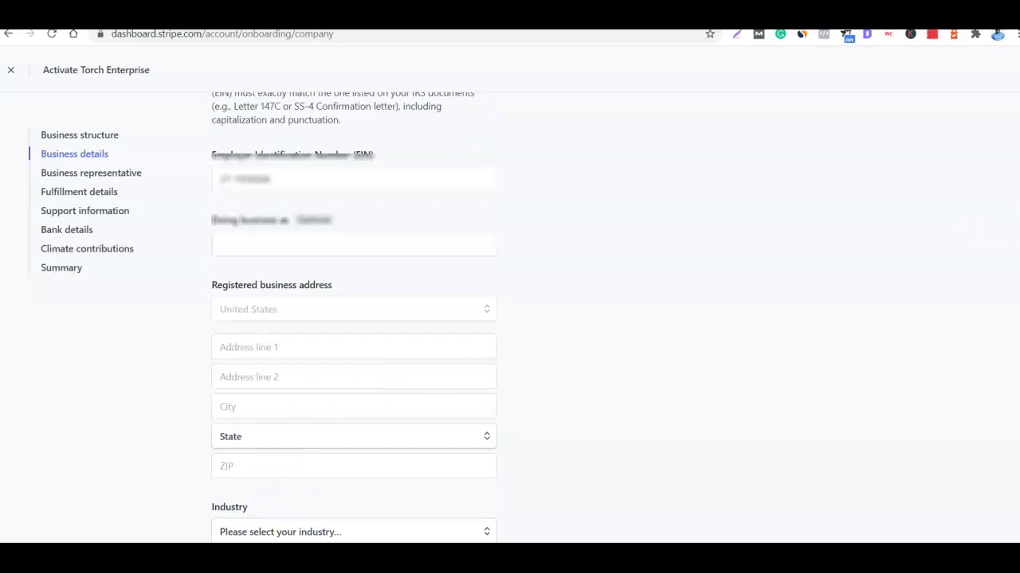
key("alt+Tab")
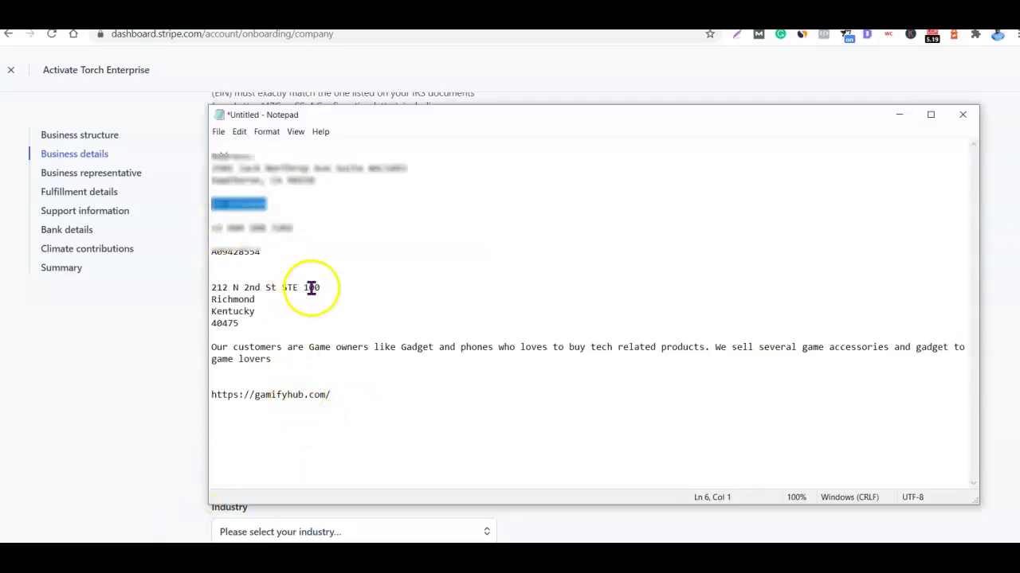
left_click_drag(320, 288, 211, 287)
right_click(211, 288)
left_click(148, 330)
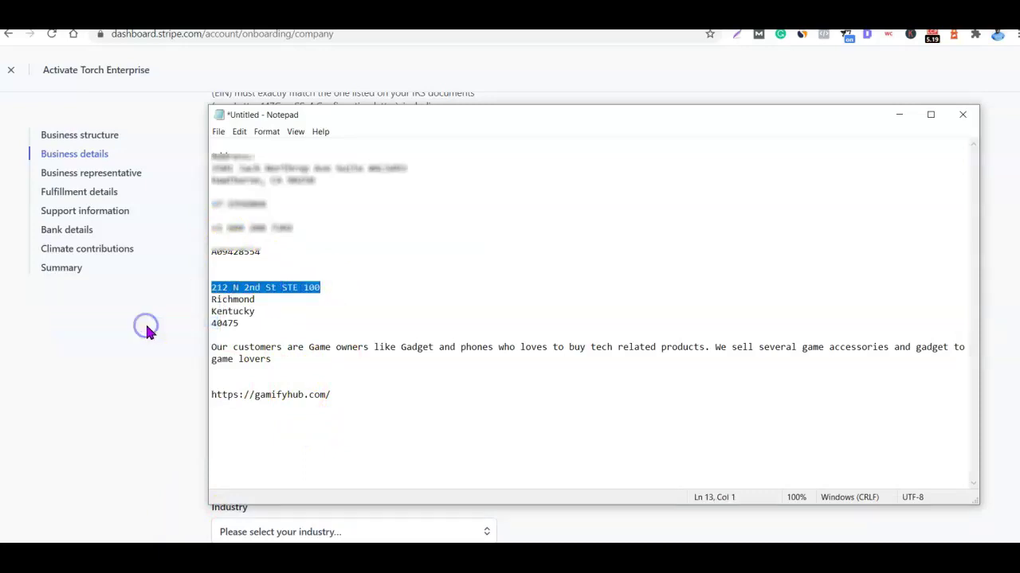
left_click(147, 330)
left_click(293, 353)
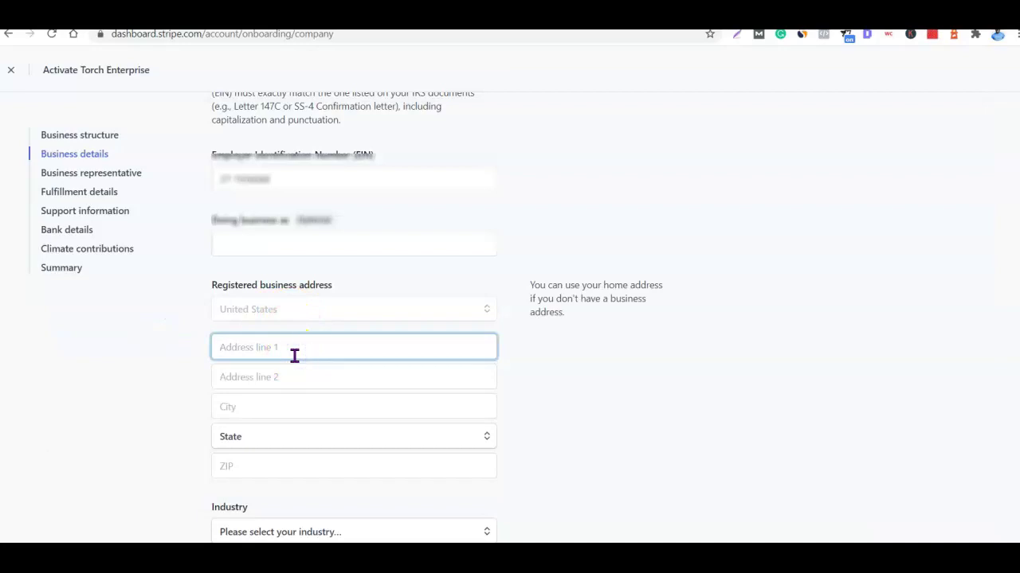
key("ctrl+v")
- Complete the registered business address with its city, state and ZIP code, copying the ZIP from the Notepad notes
left_click(310, 407)
type("Richmond")
key("alt+Tab")
left_click_drag(239, 323, 212, 323)
right_click(214, 326)
left_click(132, 368)
left_click(318, 464)
key("ctrl+v")
- Set the business industry to Other merchandise
scroll(965, 334, "down", 1)
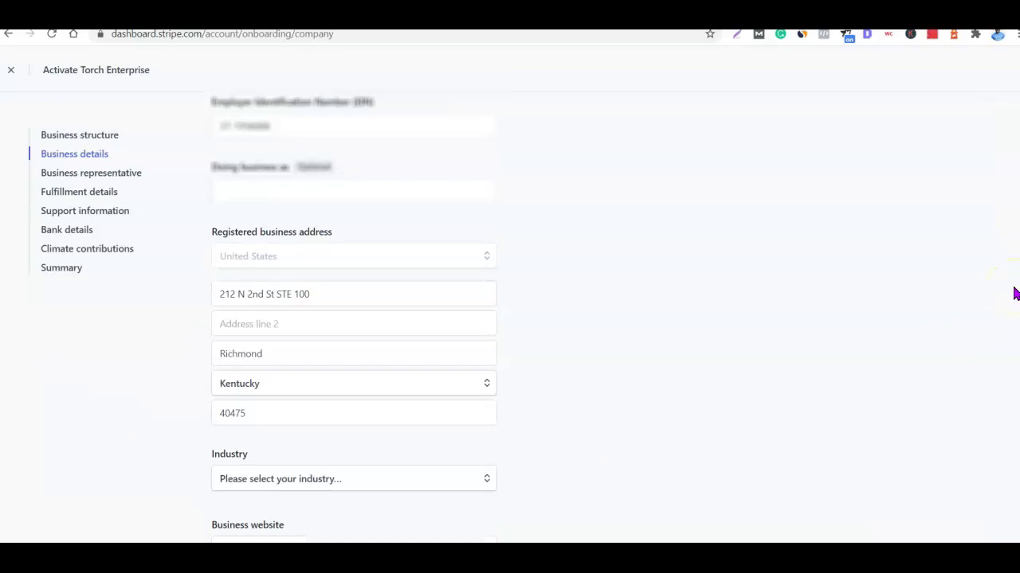
scroll(1014, 294, "down", 1)
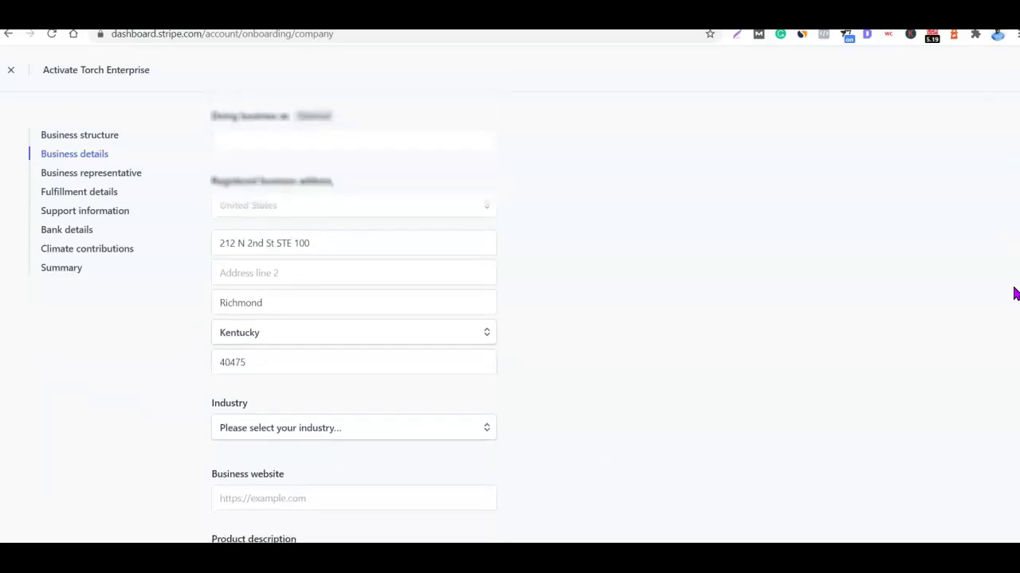
left_click(487, 430)
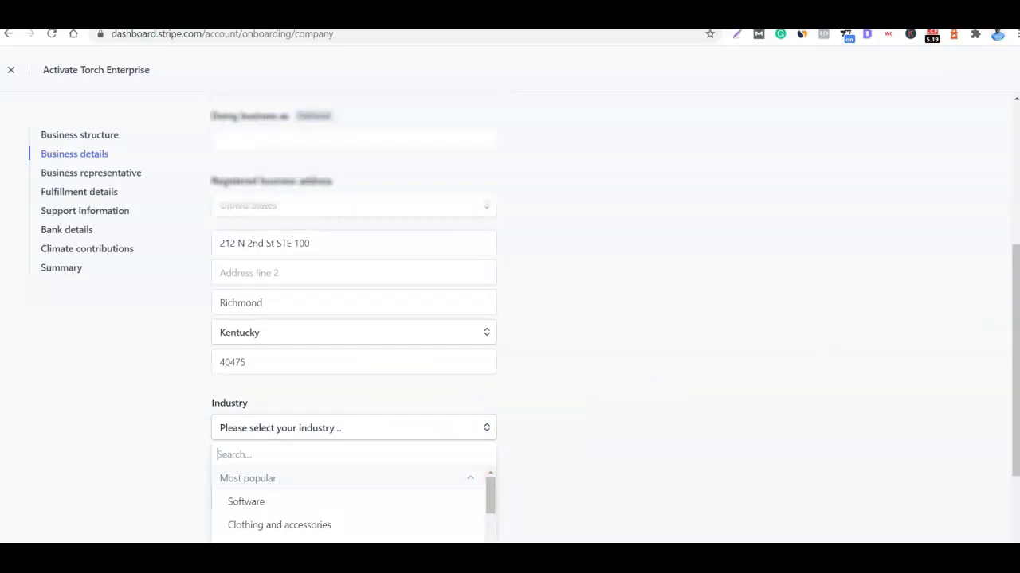
scroll(1008, 325, "down", 1)
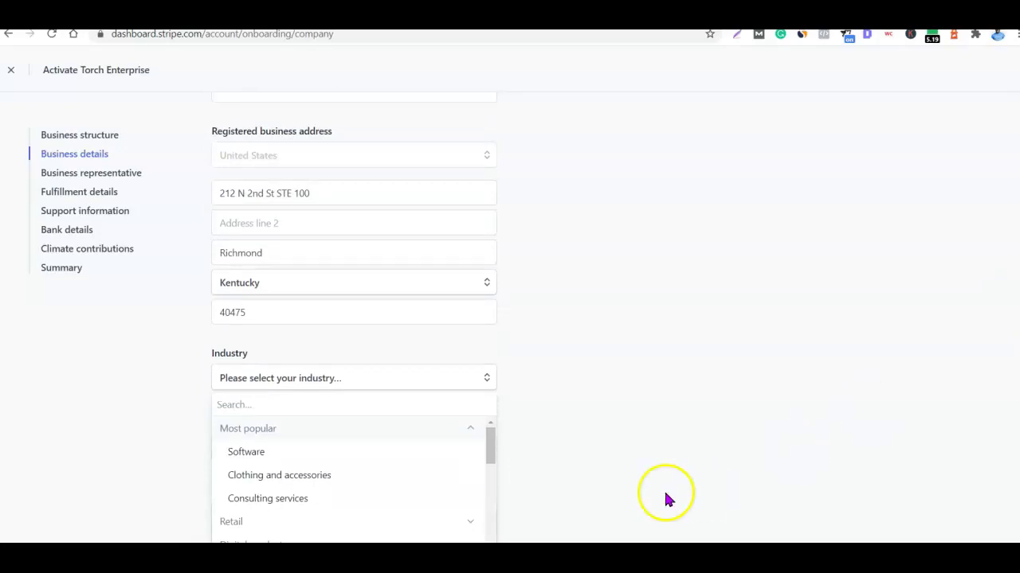
left_click_drag(485, 451, 485, 491)
left_click(237, 487)
left_click(285, 510)
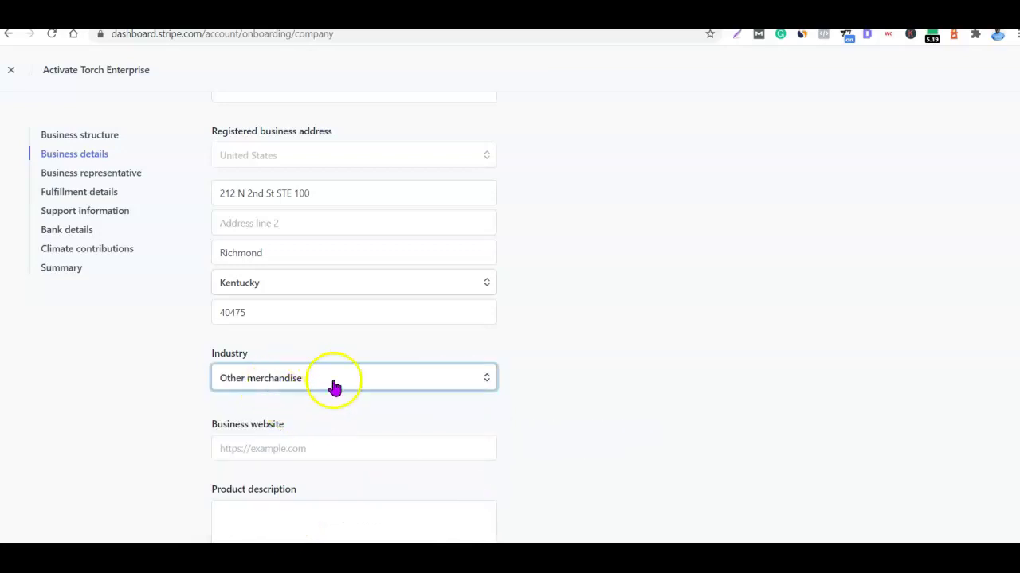
left_click(518, 389)
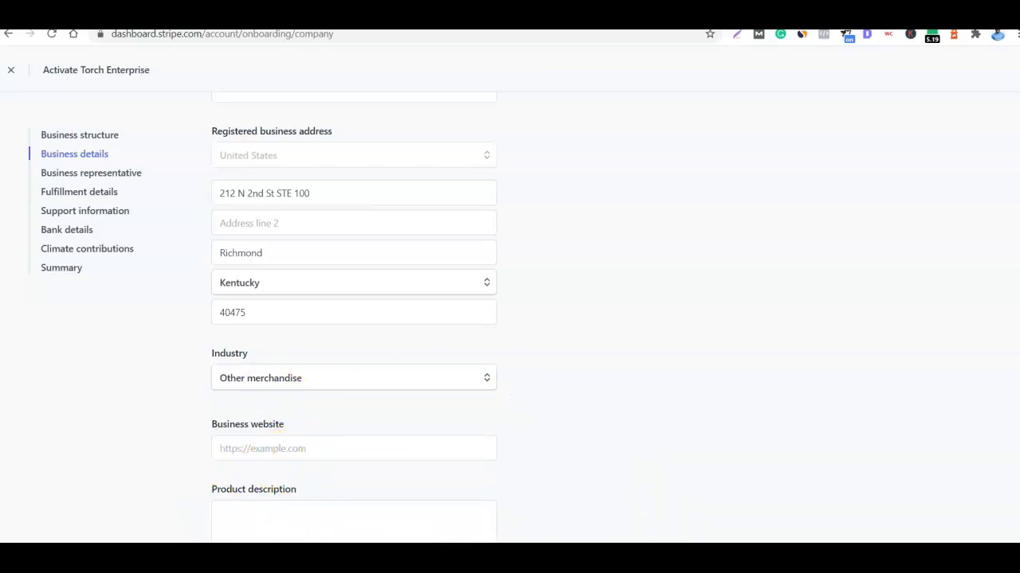
key("alt+Tab")
left_click_drag(331, 395, 210, 396)
key("ctrl+c")
key("alt+Tab")
left_click(326, 449)
key("ctrl+v")
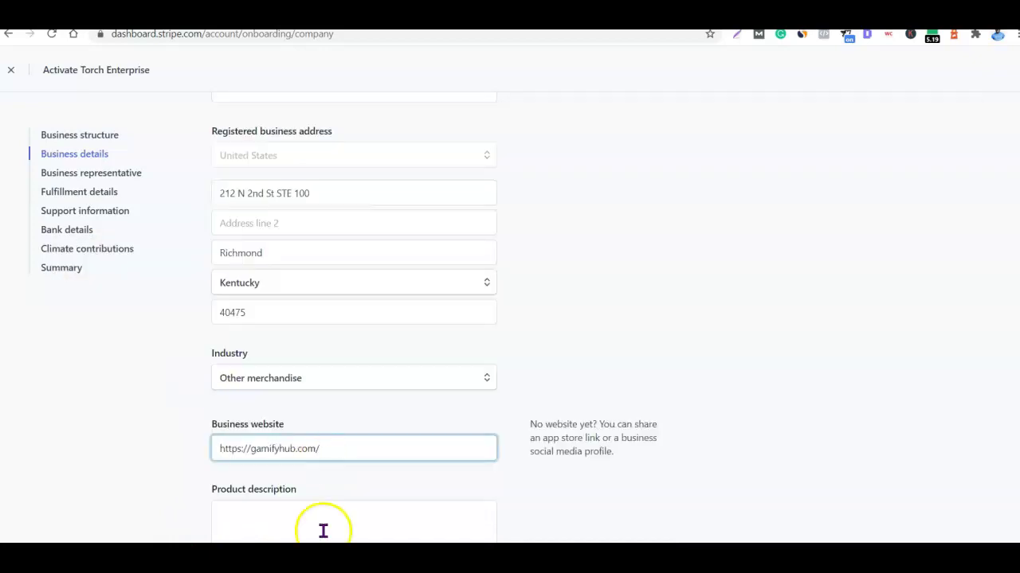
left_click(508, 484)
- Copy the paragraph about game and gadget customers from the Notepad notes into the product description in Stripe
scroll(597, 416, "down", 2)
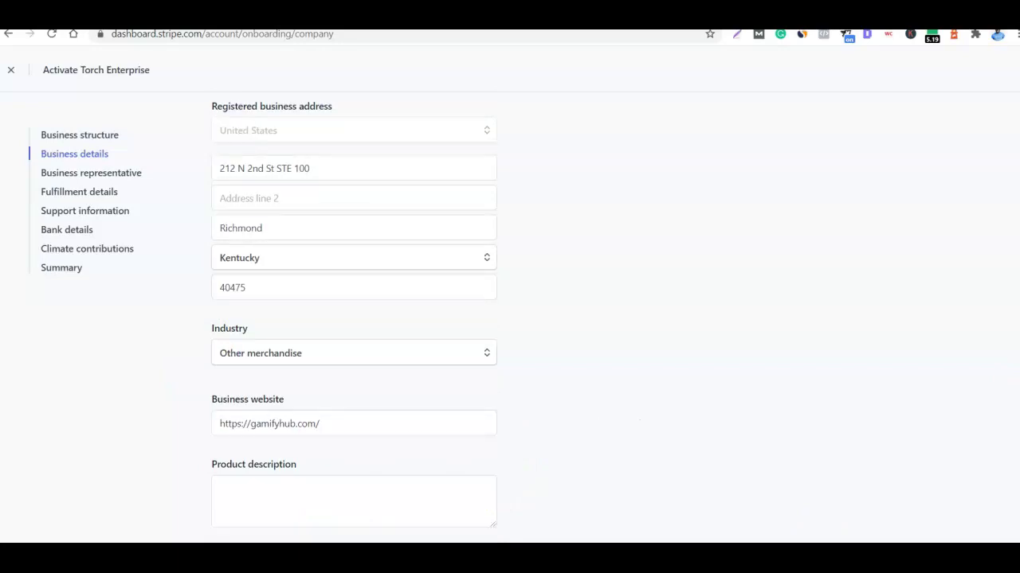
left_click(573, 430)
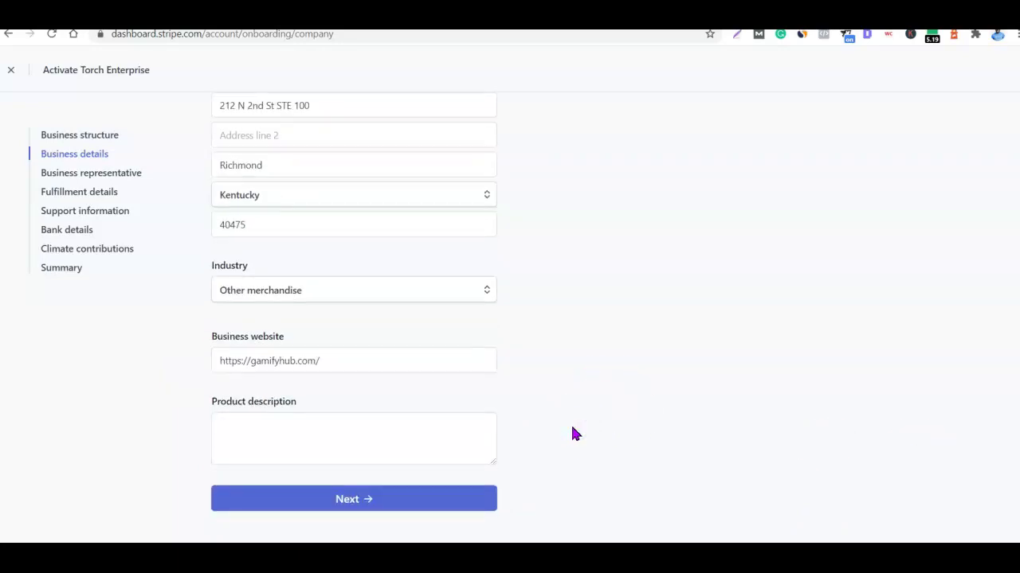
mouse_move(305, 428)
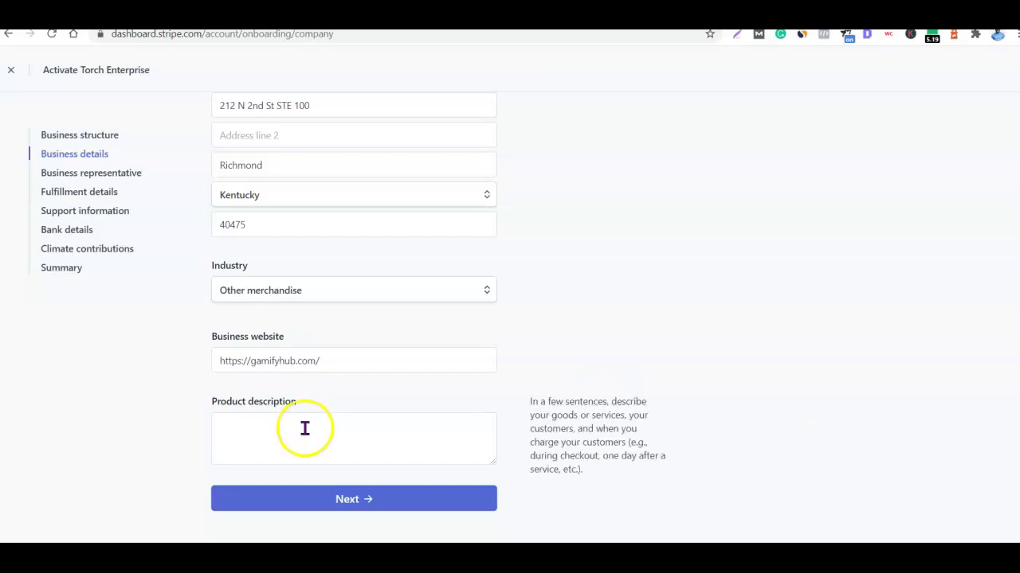
left_click(304, 428)
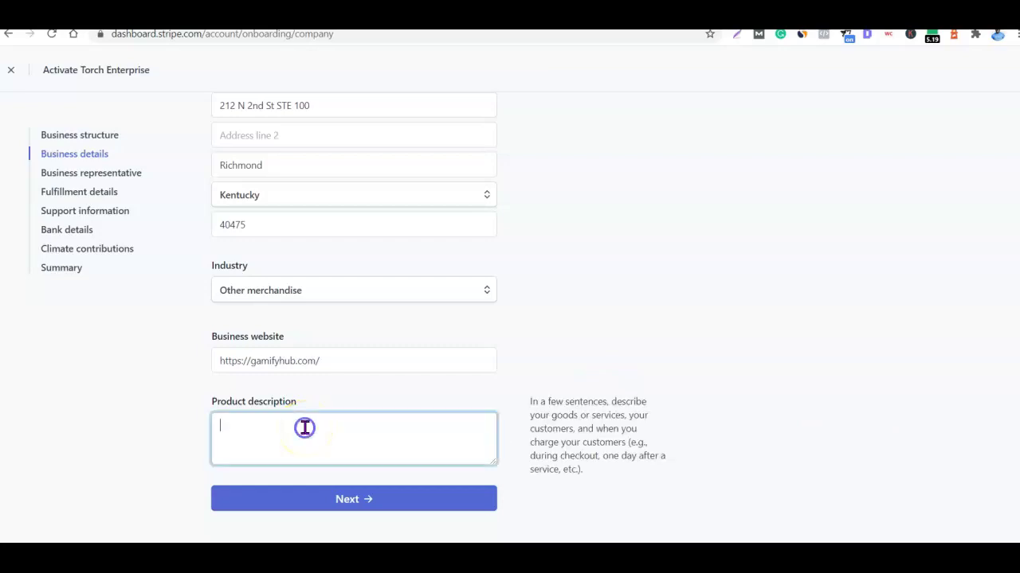
key("alt+Tab")
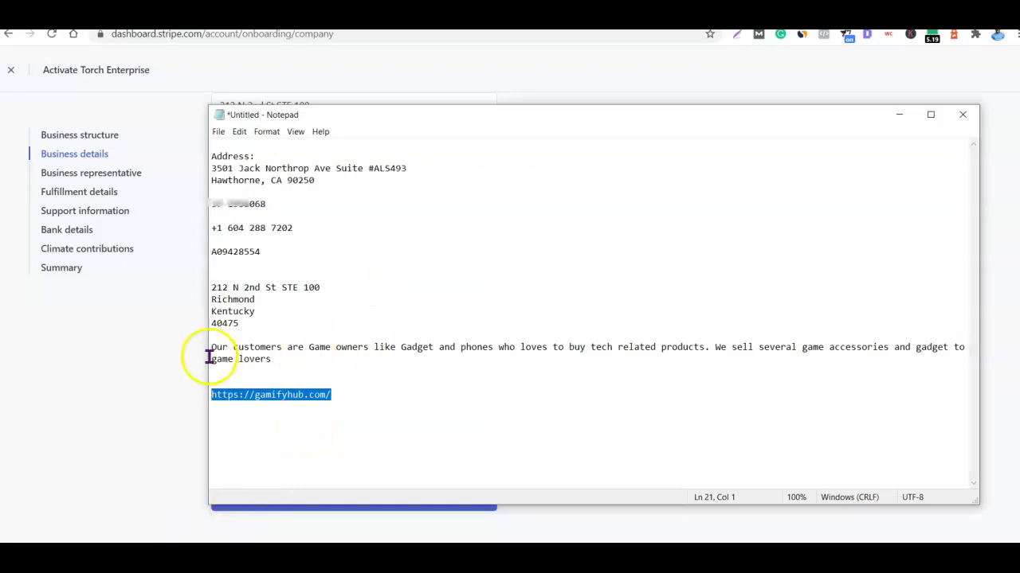
left_click_drag(211, 347, 270, 359)
right_click(280, 360)
left_click(140, 394)
key("alt+Tab")
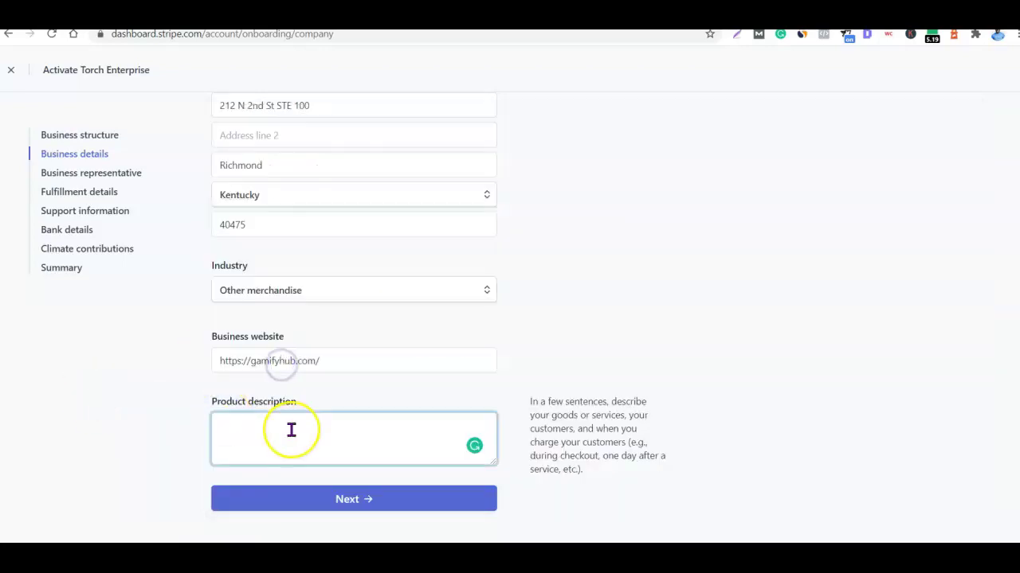
key("ctrl+v")
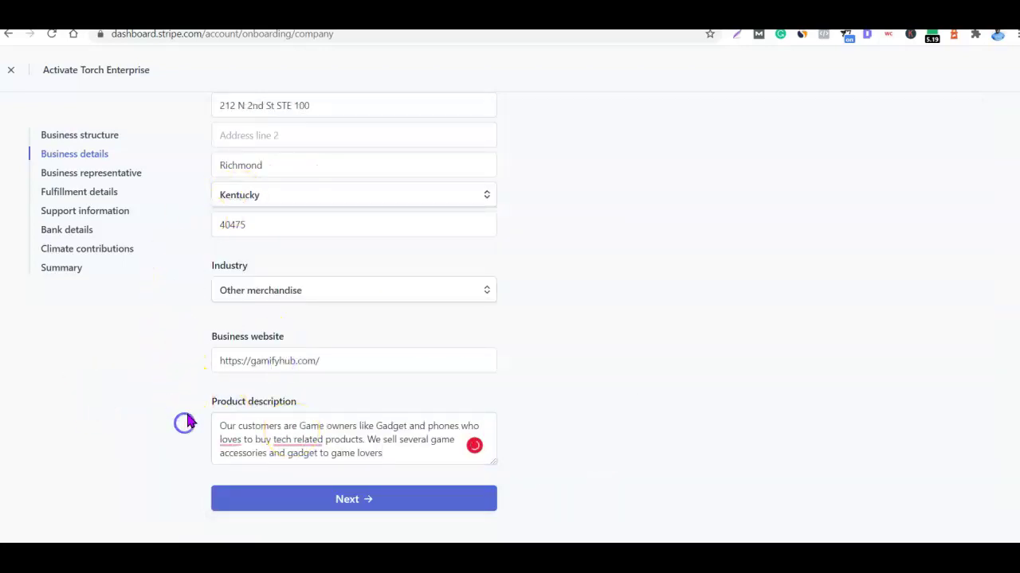
- Accept the Grammarly corrections "tech-related" and "love" in the product description, and submit the business details
left_click(296, 440)
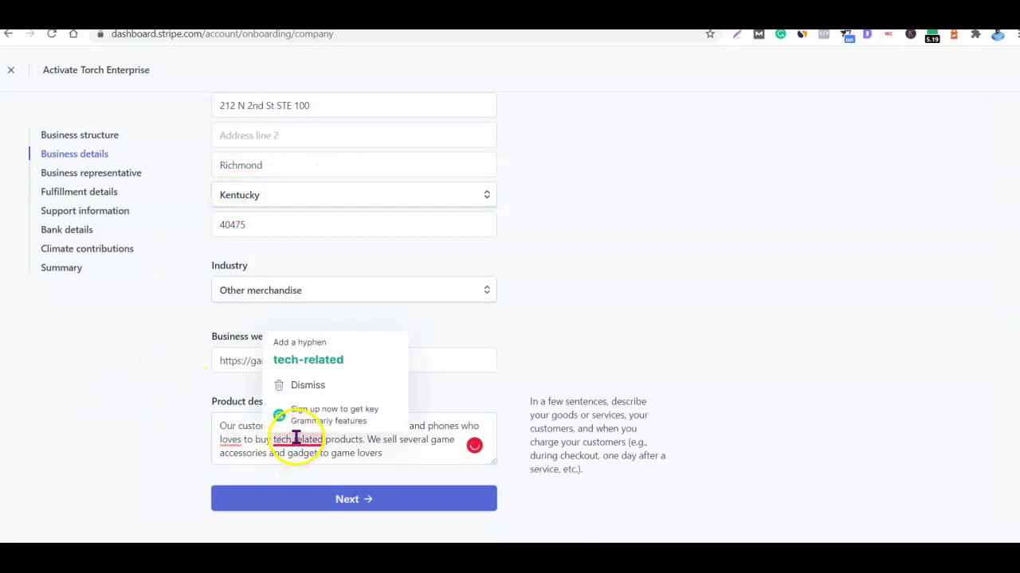
left_click(308, 360)
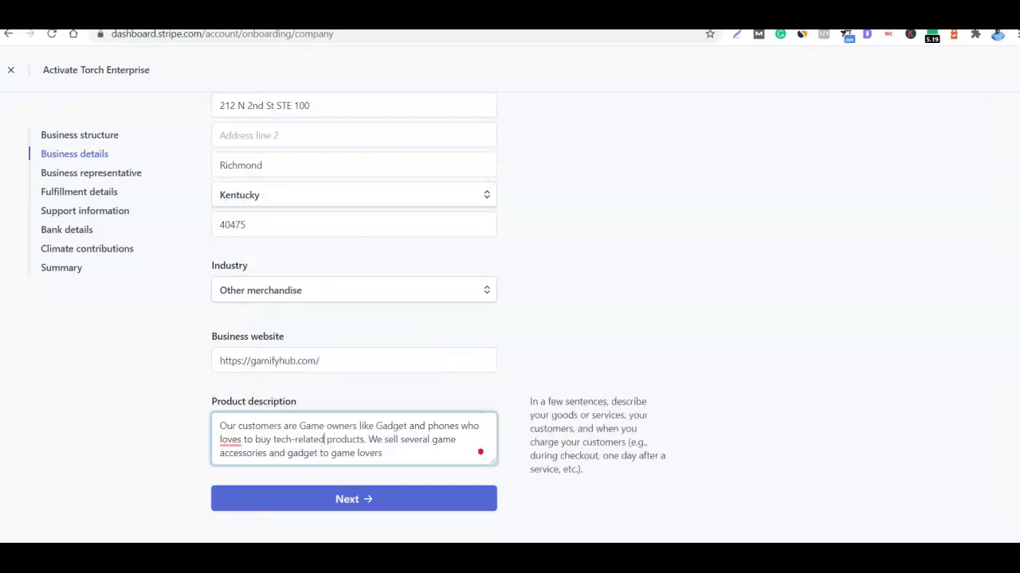
left_click(230, 440)
left_click(234, 360)
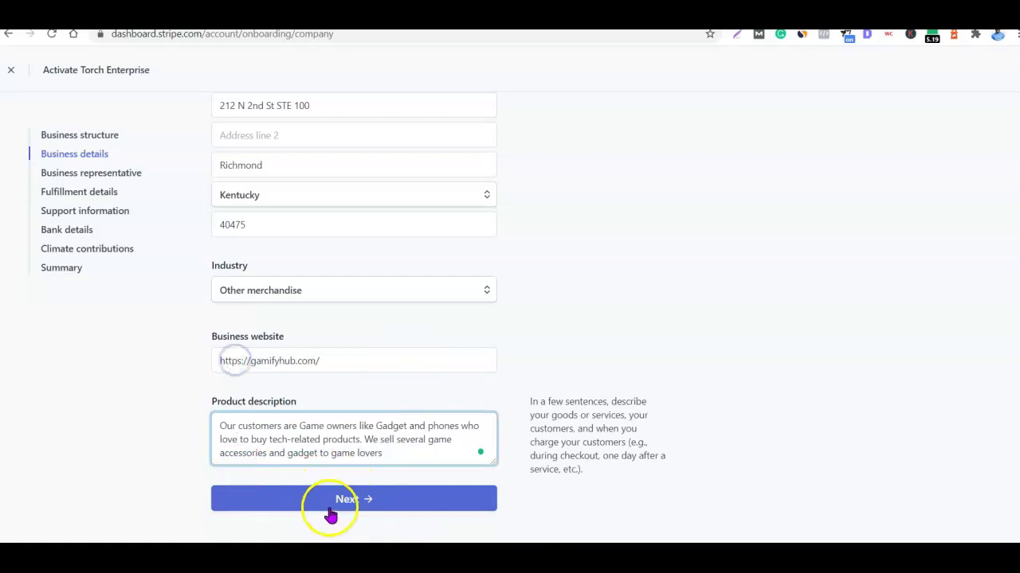
left_click(333, 504)
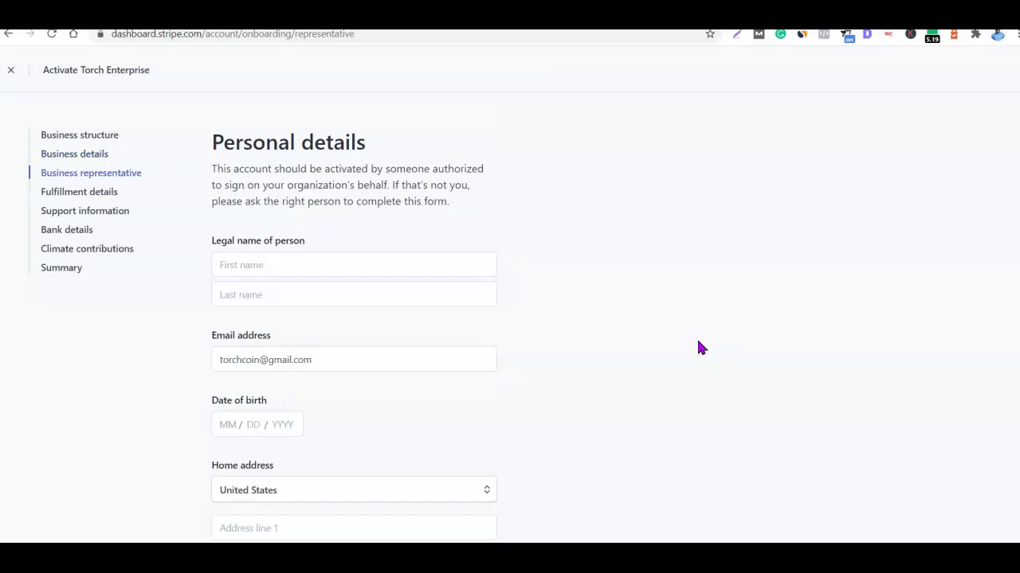
- Fill in the business representative's legal first and last name and e-mail using the saved autofill entry
left_click(333, 266)
left_click(316, 289)
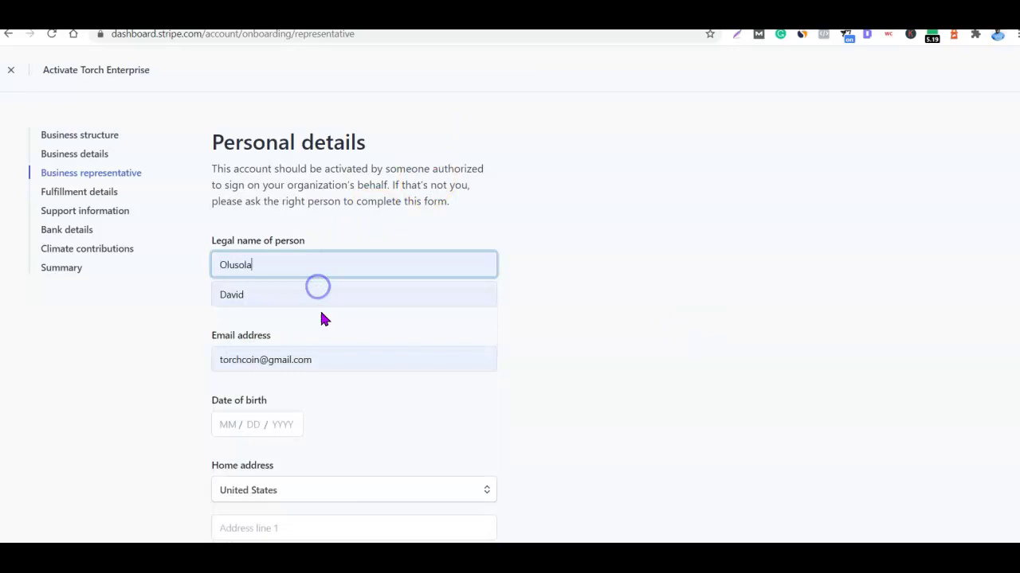
left_click(518, 314)
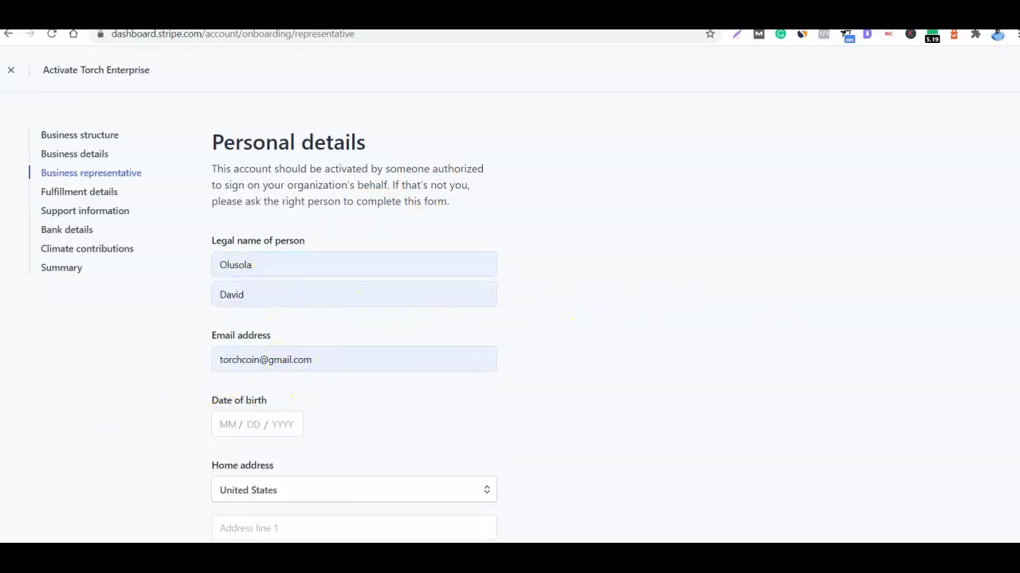
- Enter the business representative's date of birth in the personal details
scroll(354, 317, "down", 1)
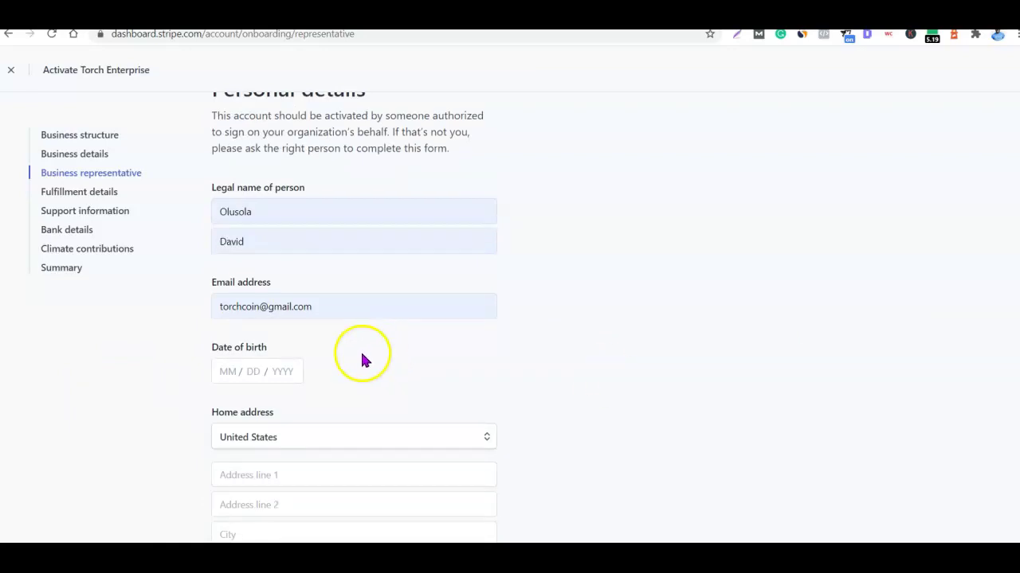
left_click(234, 374)
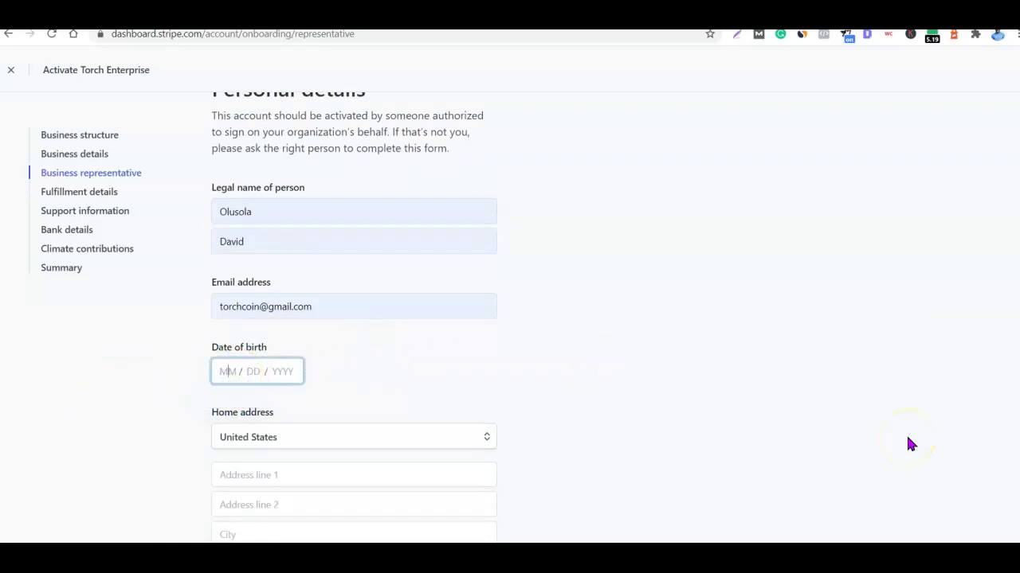
type("16 / 35")
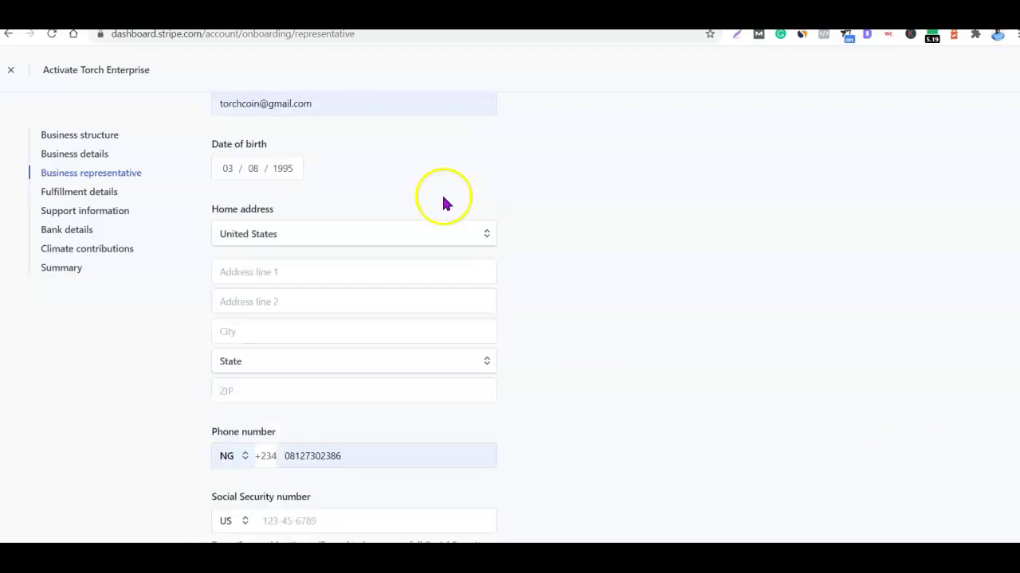
- Copy the street address from the Notepad notes into the first line of the representative's home address in Stripe
left_click(334, 271)
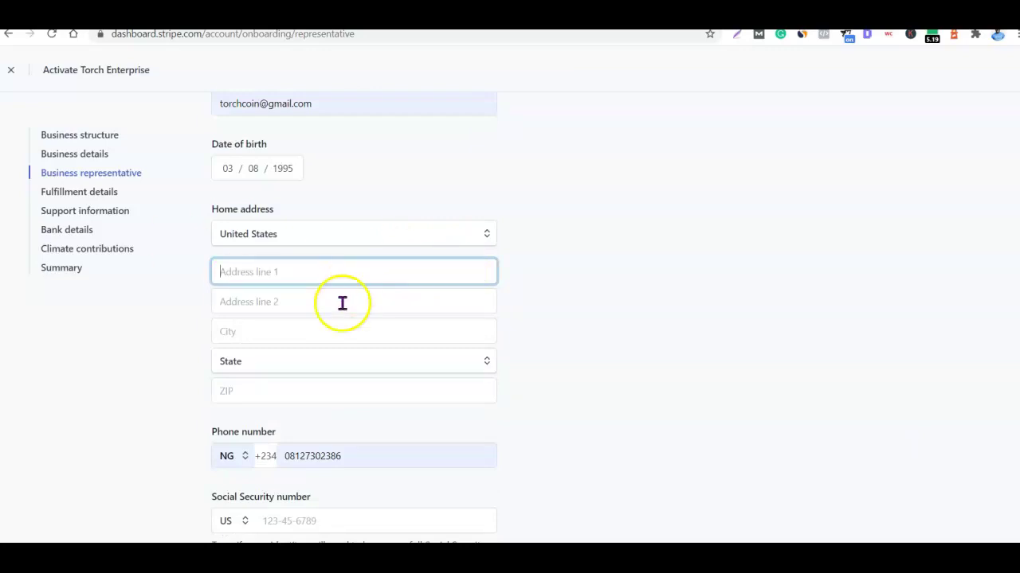
mouse_move(176, 557)
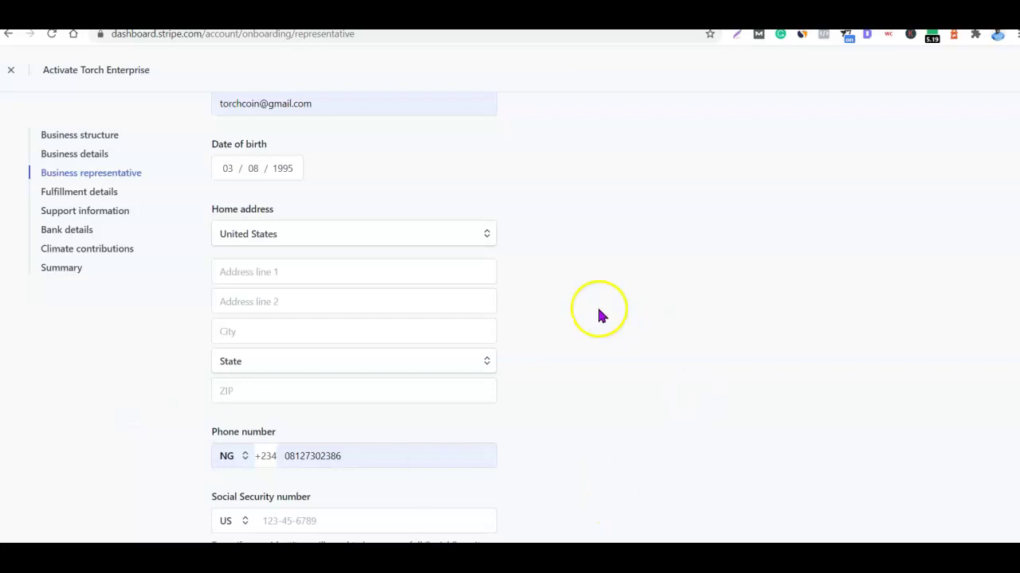
key("alt+Tab")
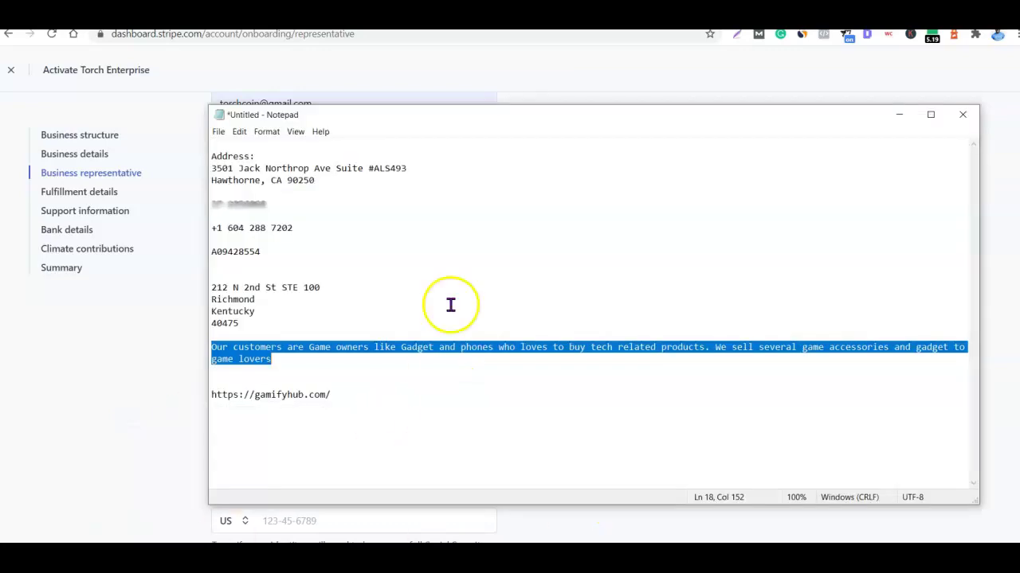
left_click_drag(211, 168, 406, 168)
key("ctrl+c")
key("alt+Tab")
key("ctrl+v")
- Copy the city from the Notepad notes into the city field of the representative's home address in Stripe
key("alt+Tab")
right_click(227, 182)
left_click_drag(211, 180, 287, 181)
left_click(200, 221)
key("alt+Tab")
key("ctrl+v")
- Set the home address state to California and copy the ZIP code from the Notepad notes into Stripe
left_click(305, 359)
left_click(246, 136)
key("alt+Tab")
right_click(290, 182)
left_click(182, 226)
key("alt+Tab")
left_click(310, 394)
key("ctrl+v")
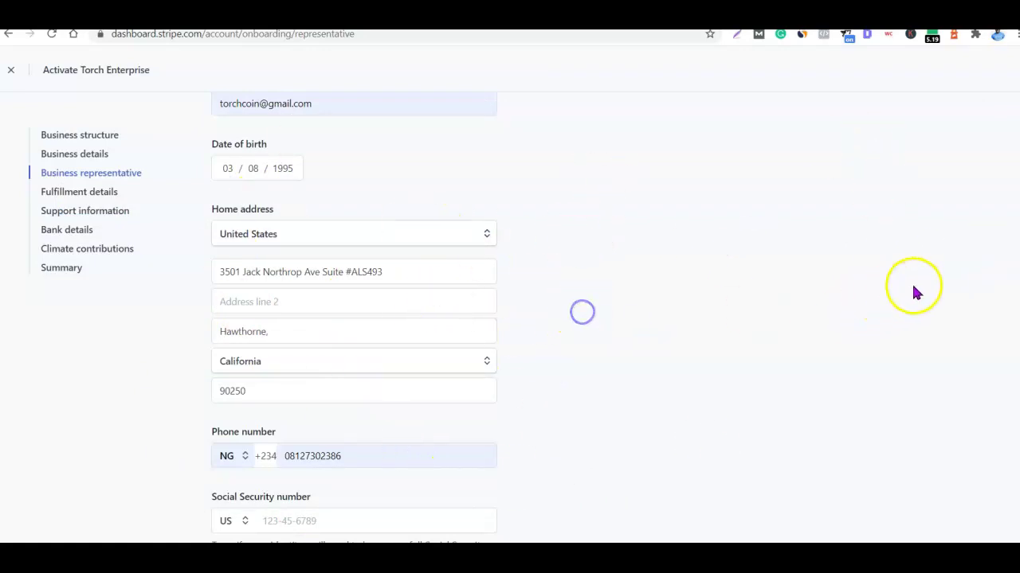
- Examine the country options for the Social Security number and the support chat's guidance on entering an EIN instead
scroll(1010, 379, "down", 2)
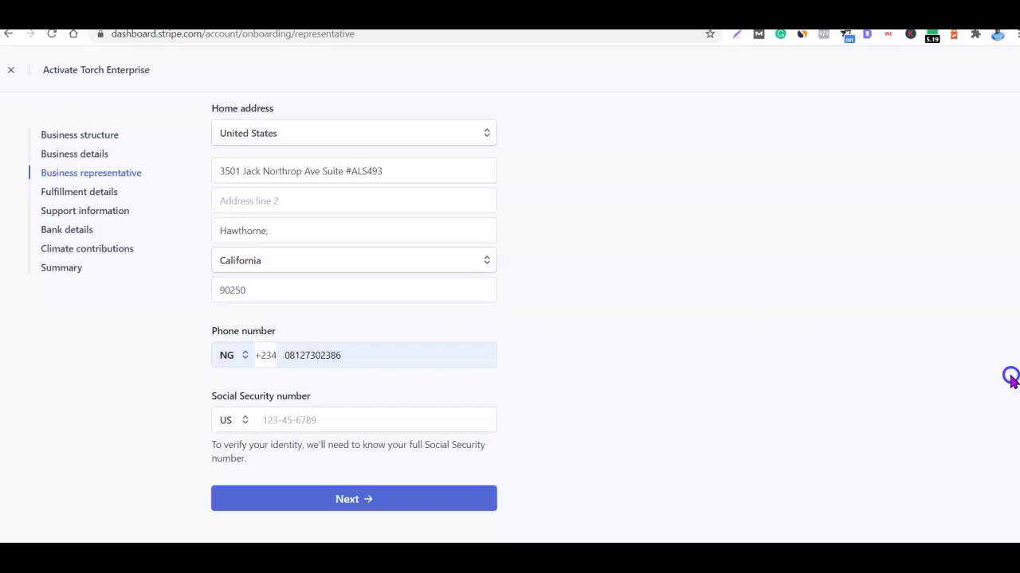
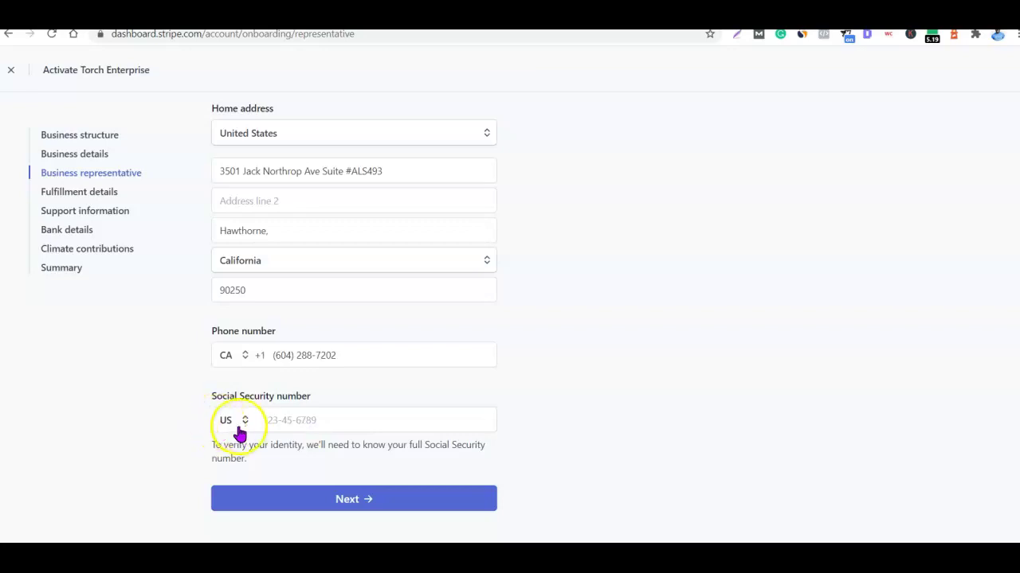
left_click(245, 423)
left_click(255, 357)
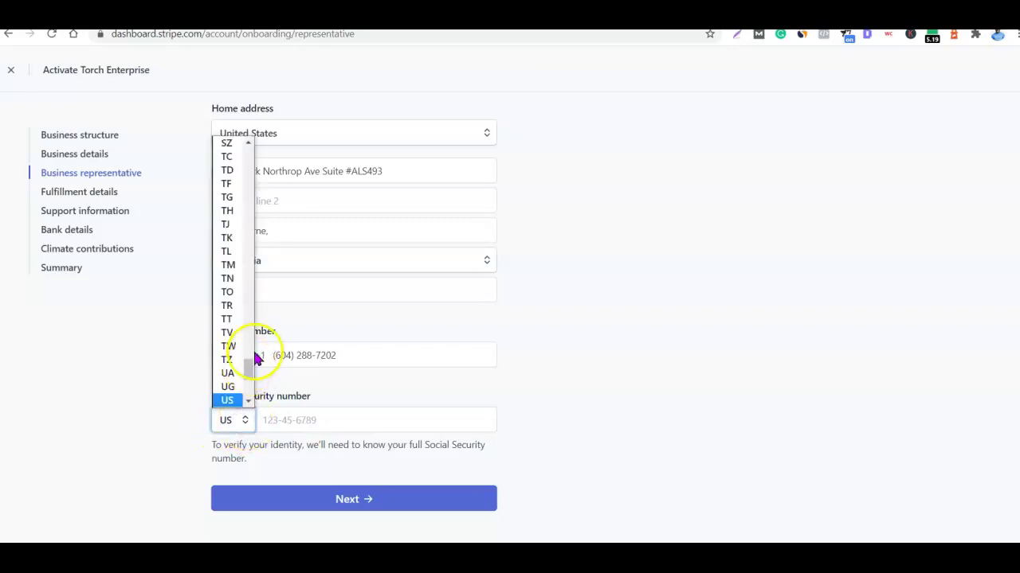
left_click_drag(256, 360, 252, 384)
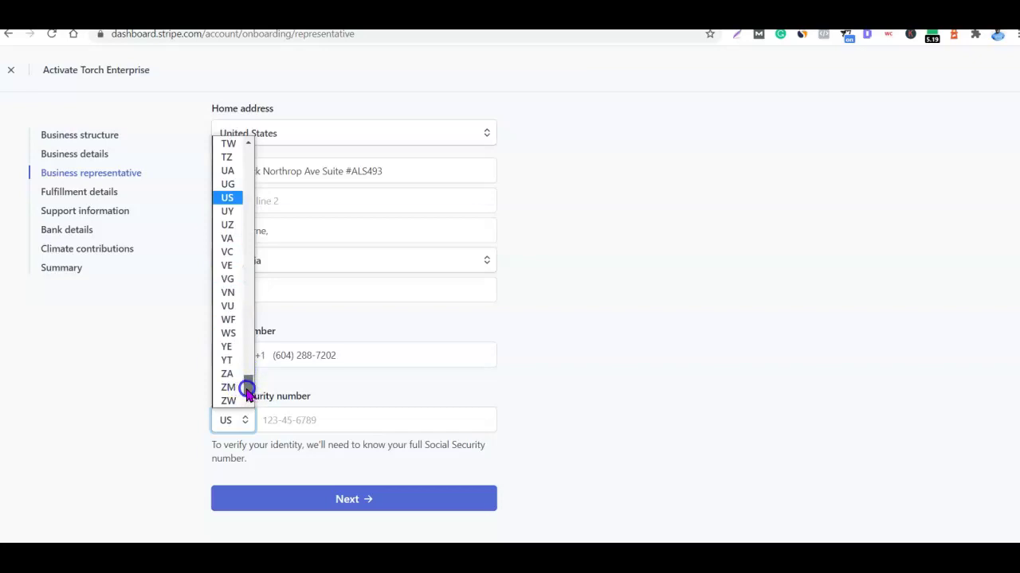
left_click(300, 422)
left_click(311, 421)
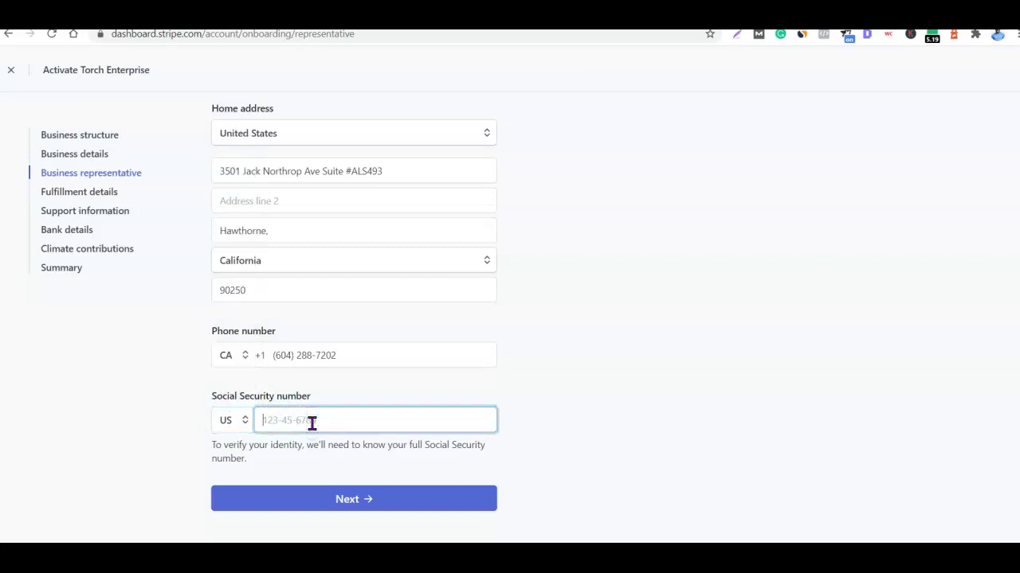
left_click(616, 412)
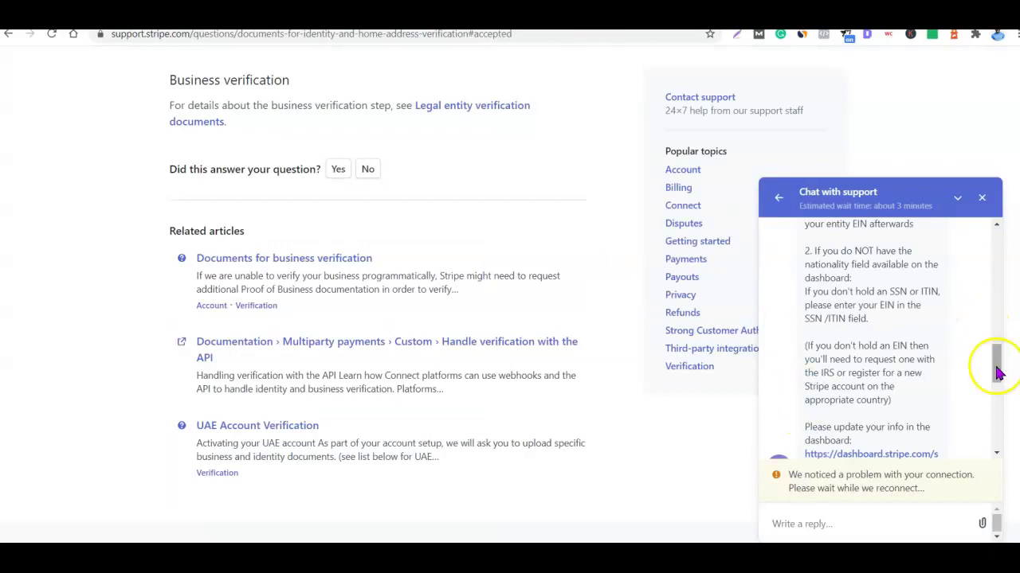
left_click_drag(997, 371, 999, 366)
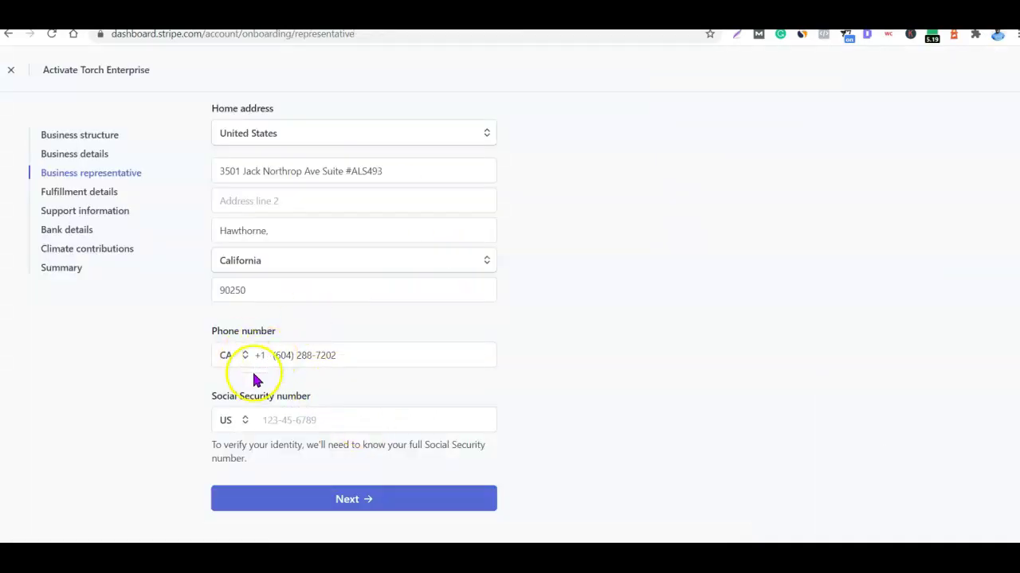
left_click(245, 422)
left_click(246, 422)
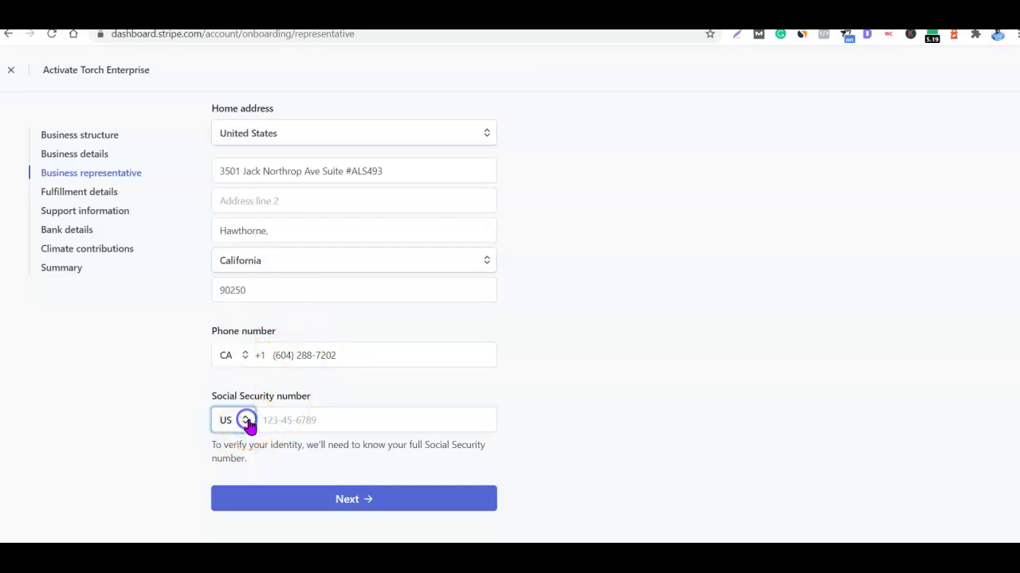
left_click(291, 419)
left_click(644, 419)
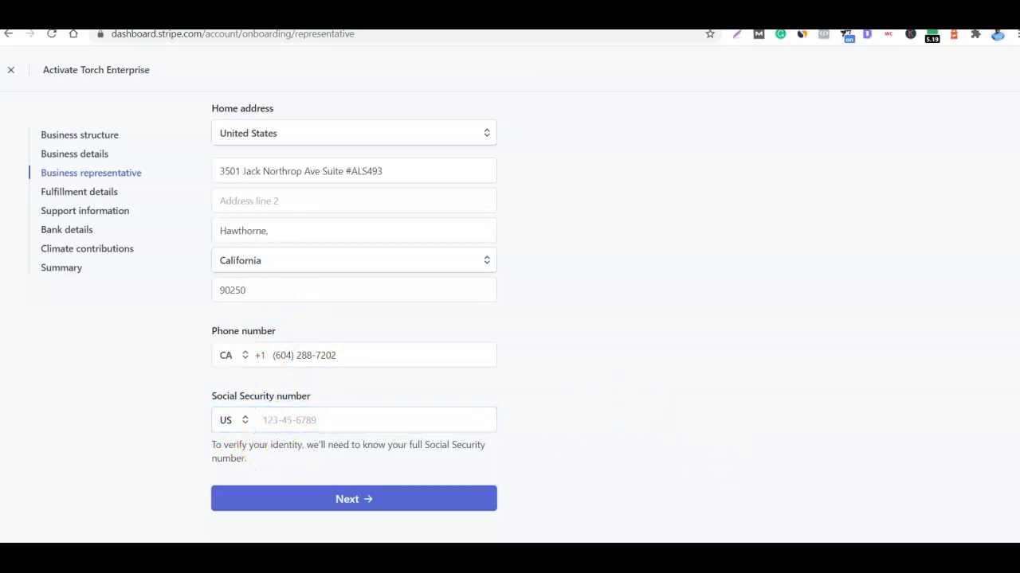
- Copy the tax ID number from the Notepad notes into the Social Security number field, and submit the representative's personal details
key("alt+Tab")
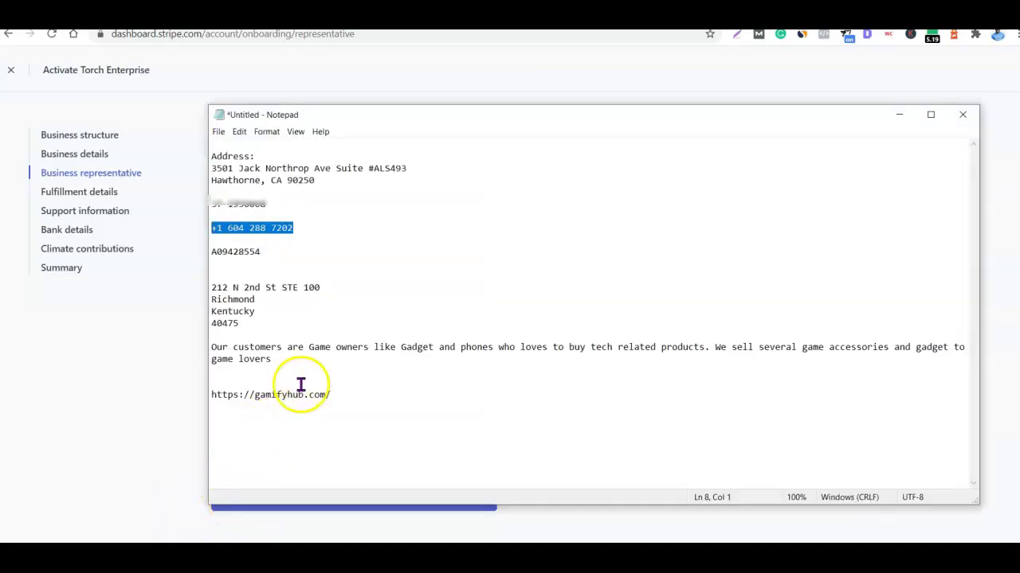
left_click_drag(263, 203, 221, 204)
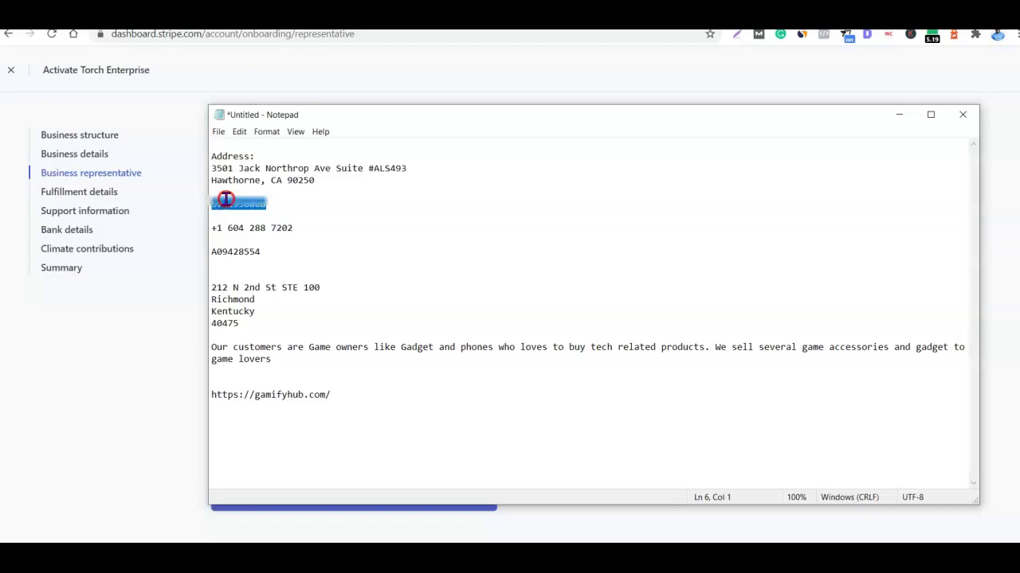
right_click(225, 199)
left_click(141, 234)
left_click(130, 385)
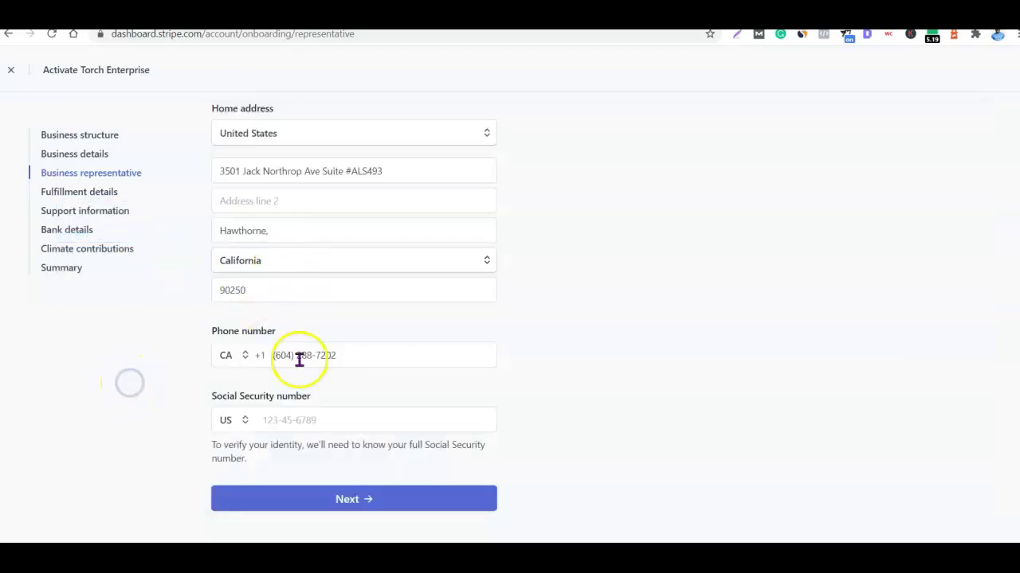
left_click(302, 423)
key("ctrl+v")
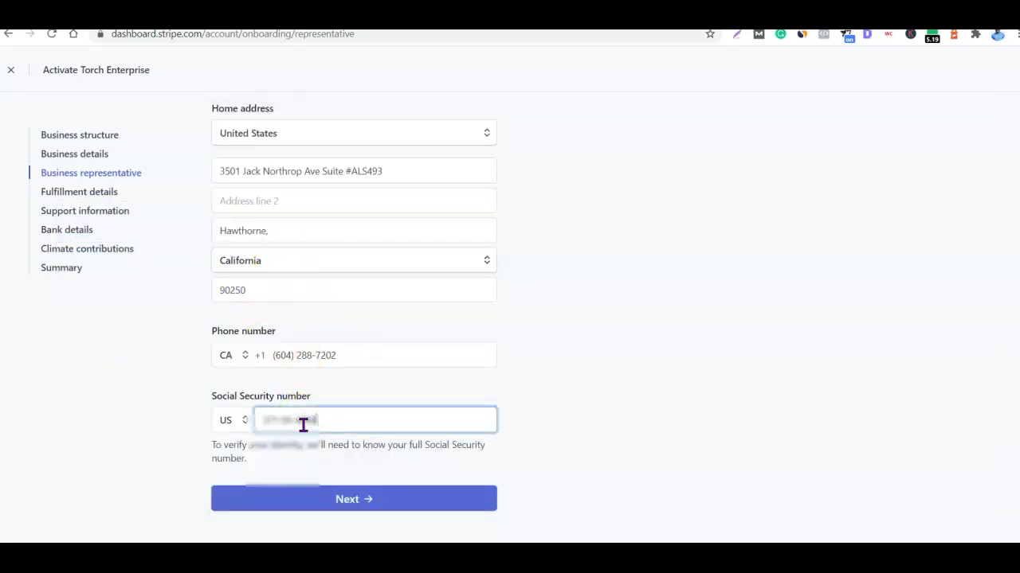
scroll(585, 462, "up", 1)
left_click(568, 487)
scroll(549, 482, "down", 1)
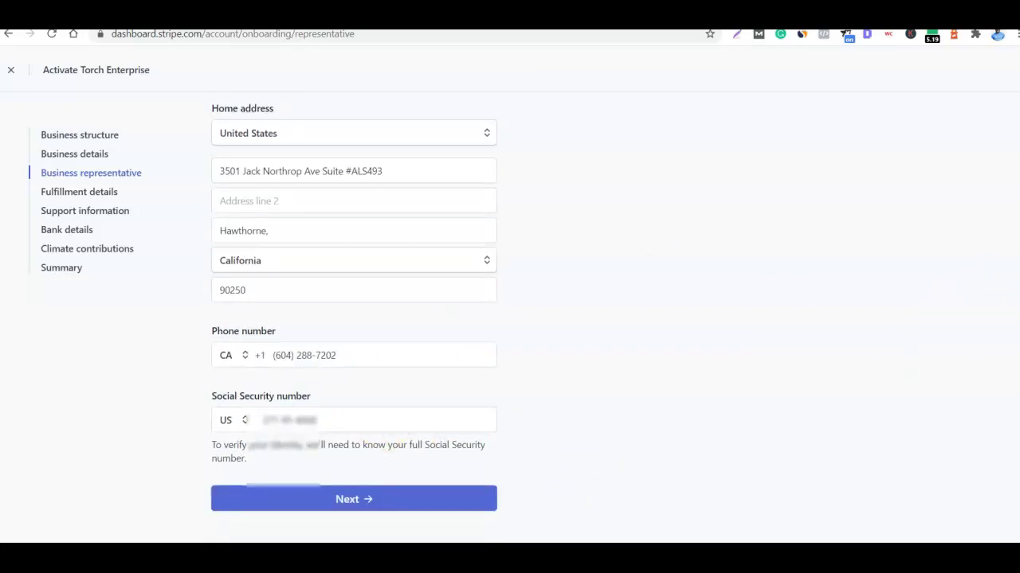
left_click(336, 501)
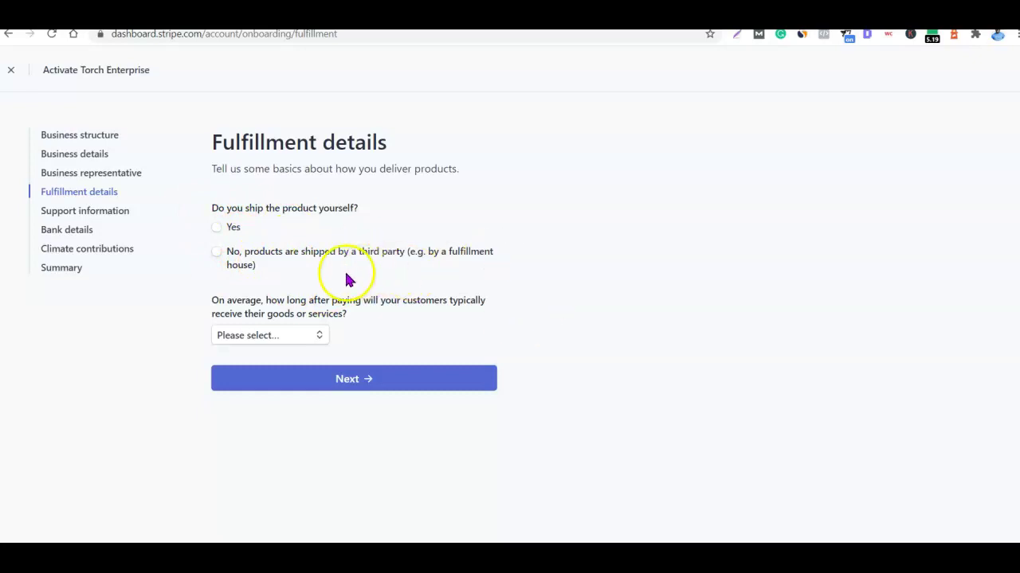
- Specify that products are shipped by a third party and received within 2 weeks, and submit the fulfillment details
left_click(257, 261)
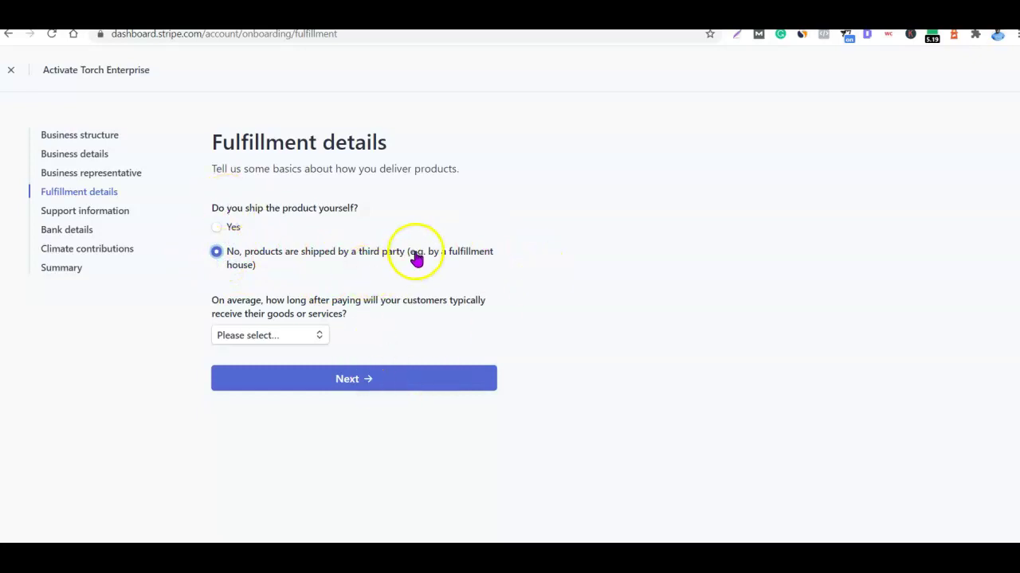
left_click(319, 337)
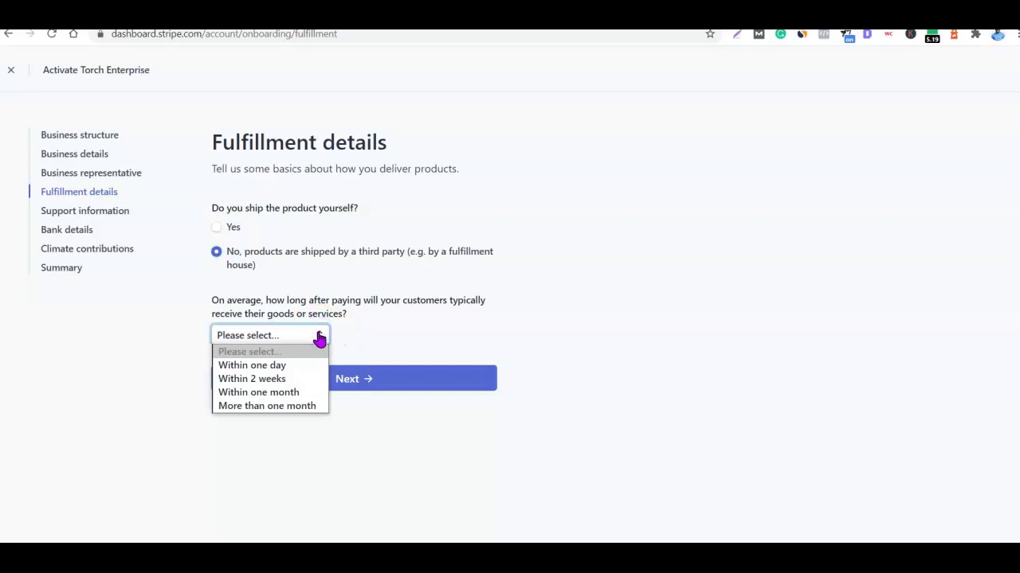
left_click(257, 380)
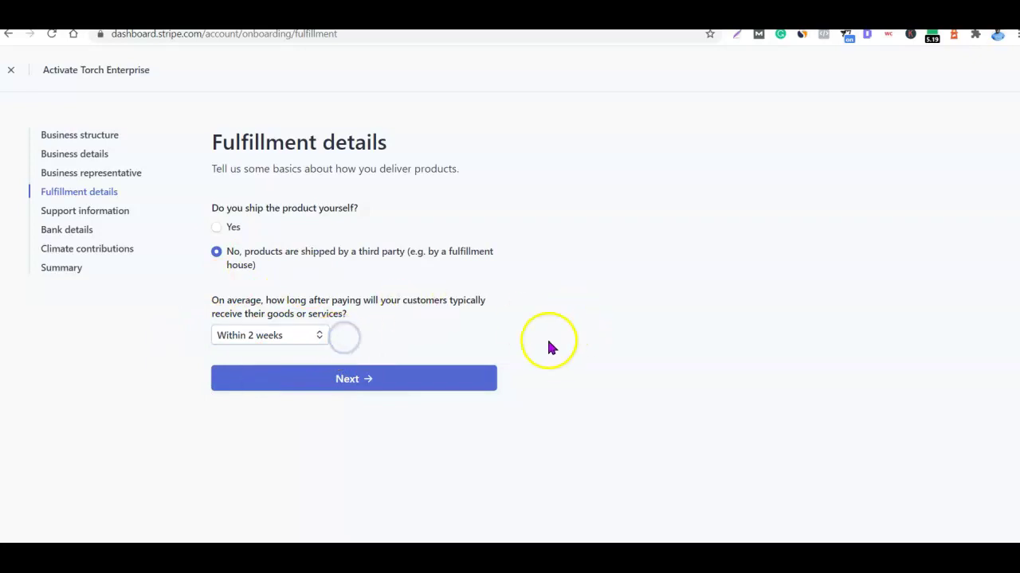
left_click(363, 376)
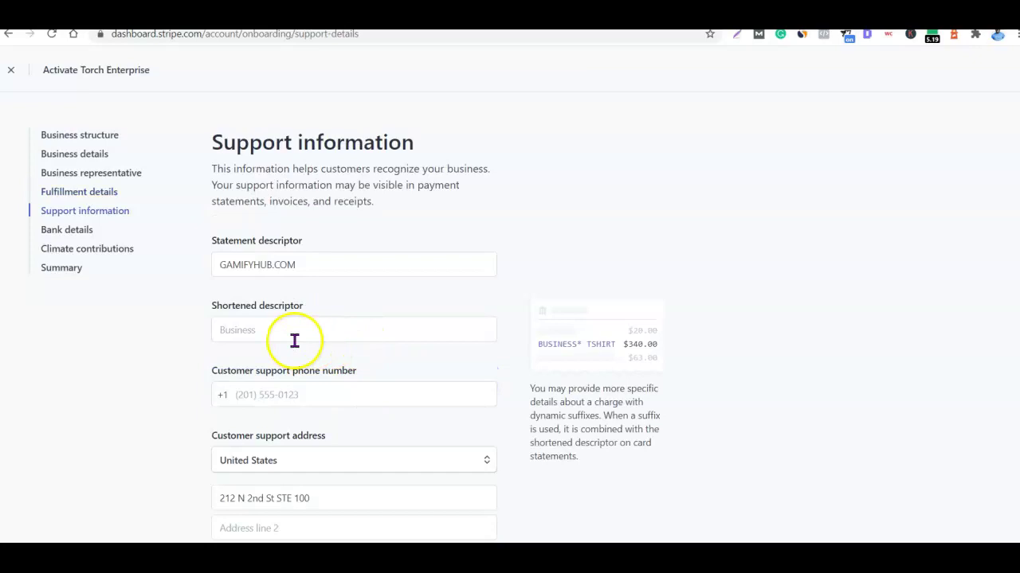
- Set the shortened descriptor in the support information to "Torch Ent"
left_click(294, 339)
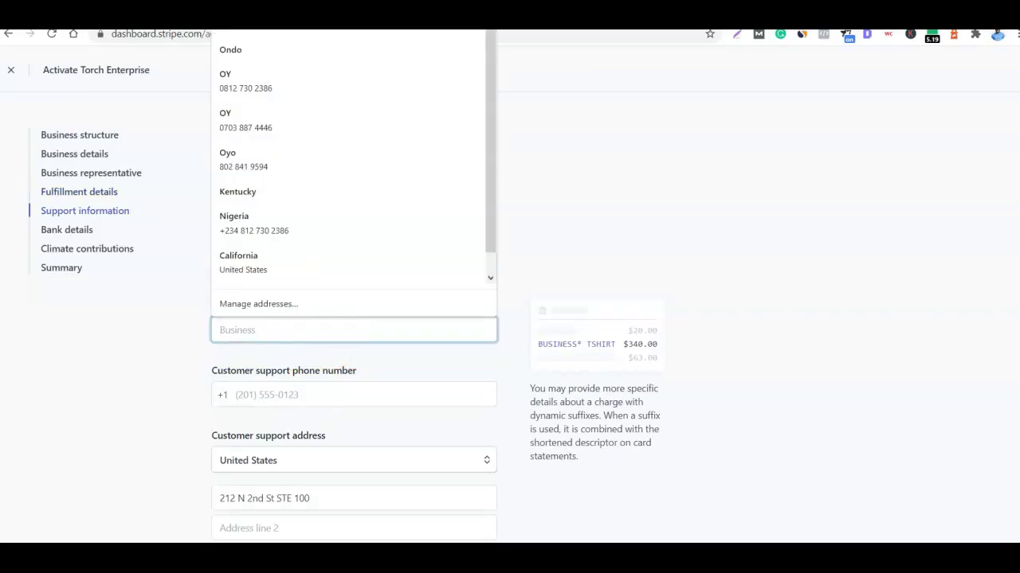
type("Torch")
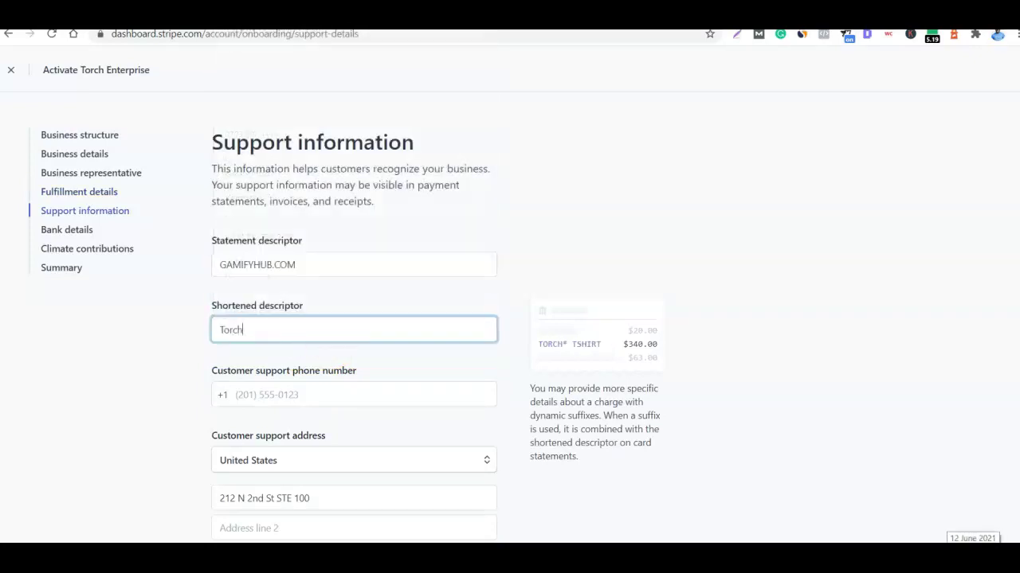
type(" Ent")
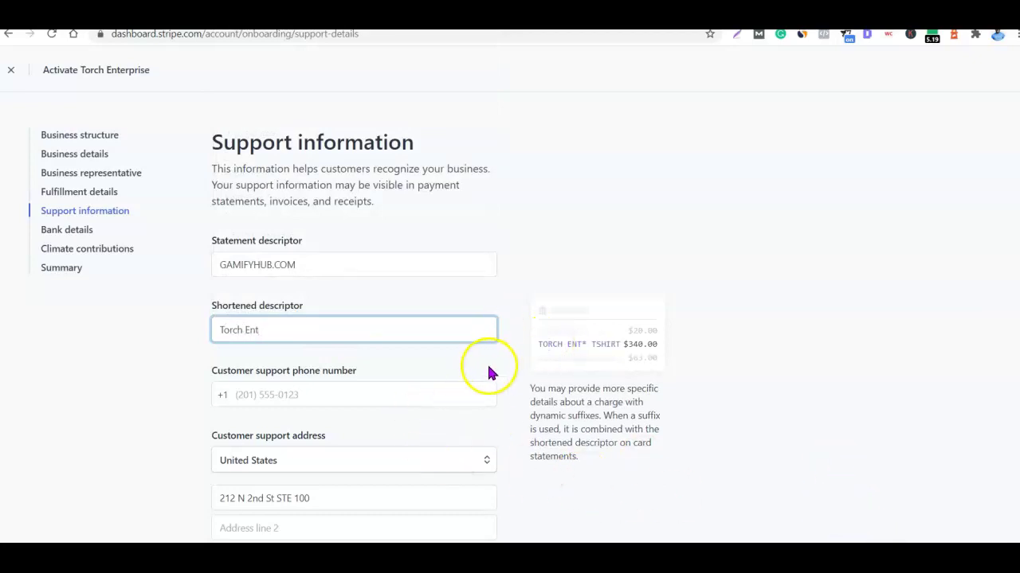
left_click(159, 362)
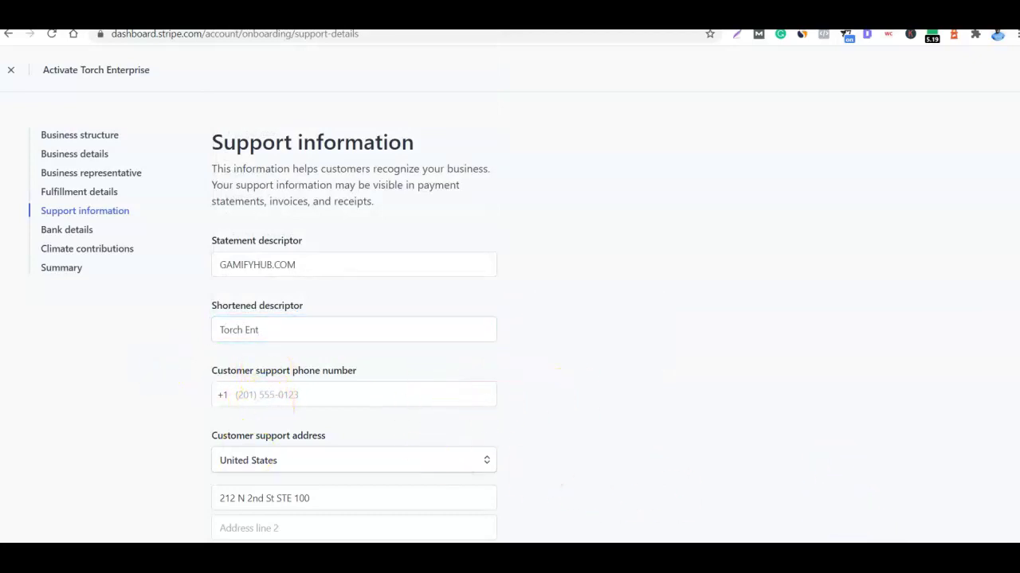
- Copy the phone number from the Notepad notes into the customer support phone number field, and submit the support information
key("alt+Tab")
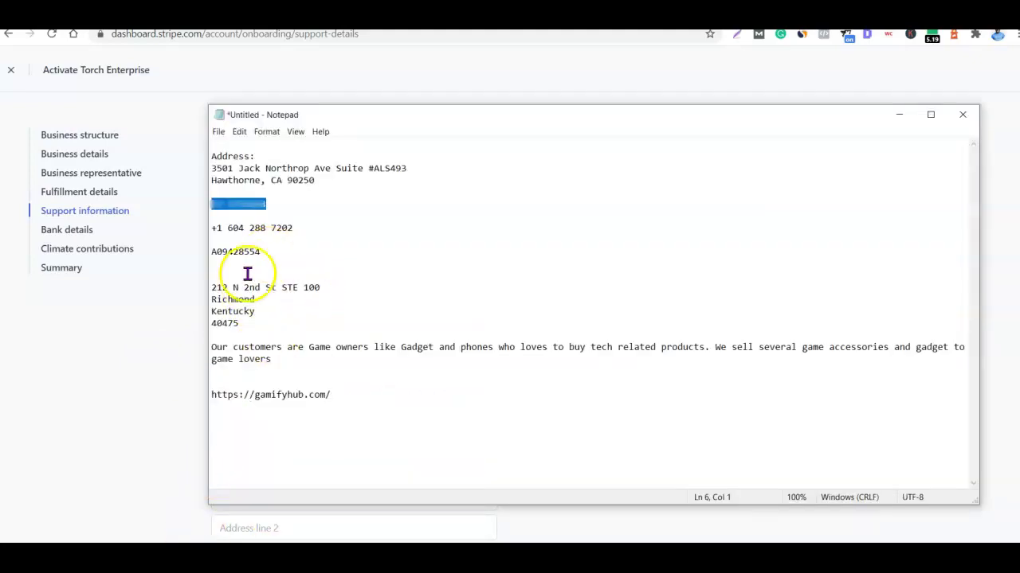
left_click(257, 228)
left_click_drag(294, 228, 211, 226)
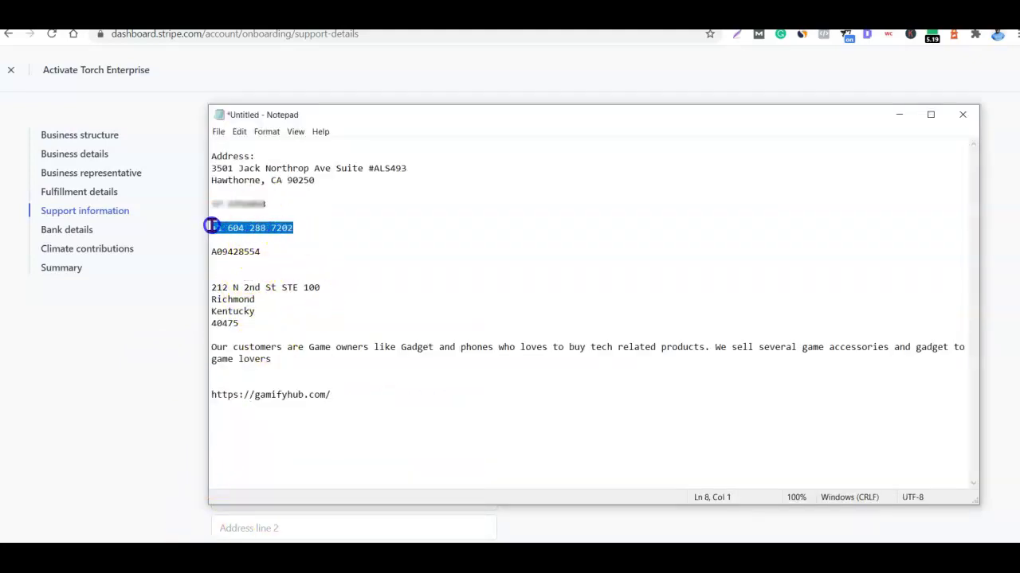
key("ctrl+c")
key("alt+Tab")
left_click(330, 396)
key("ctrl+v")
scroll(646, 371, "down", 3)
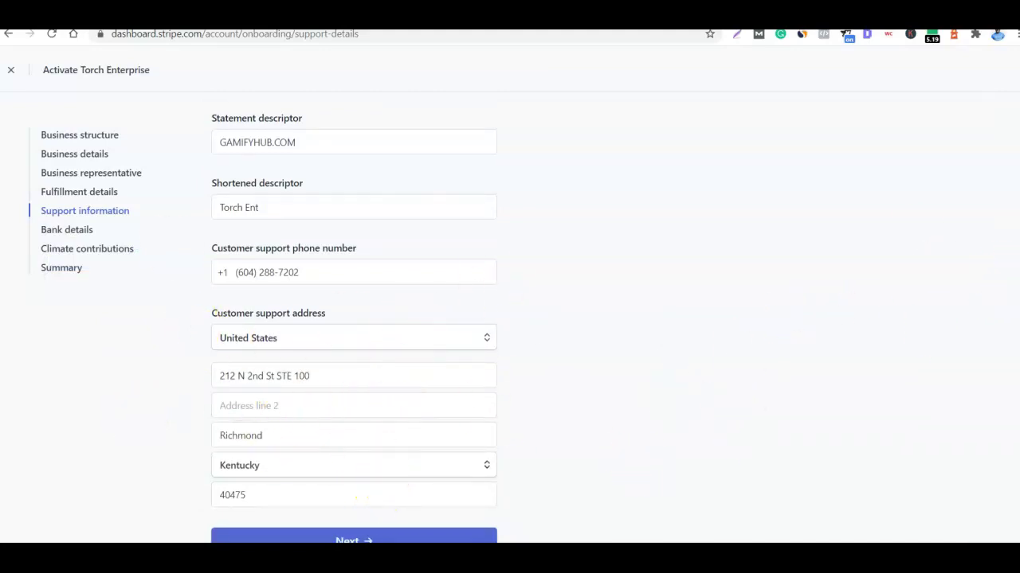
scroll(510, 318, "down", 1)
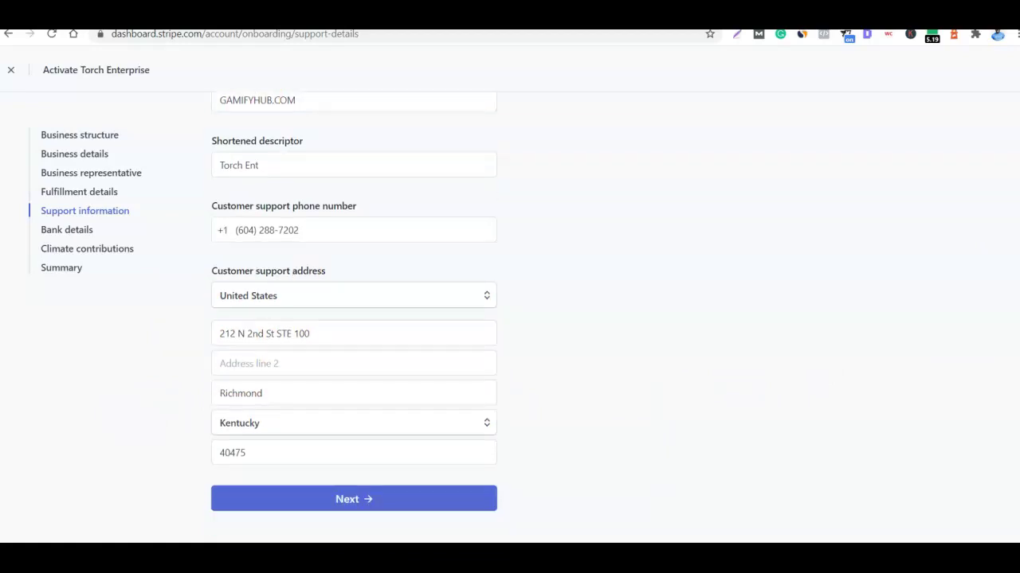
left_click(336, 510)
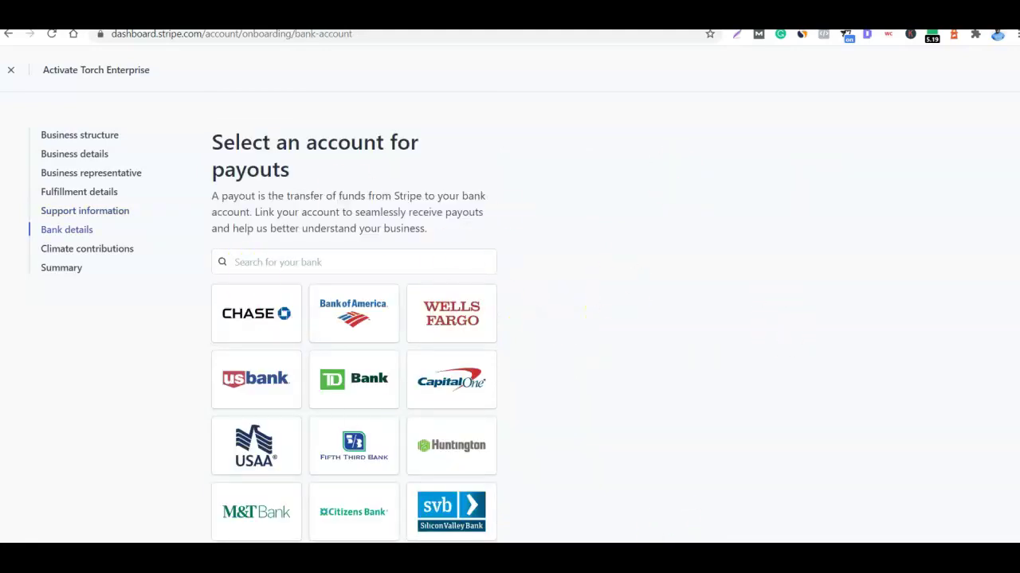
- Examine the payout bank options and the Payoneer USD receiving account's bank details
scroll(585, 311, "down", 1)
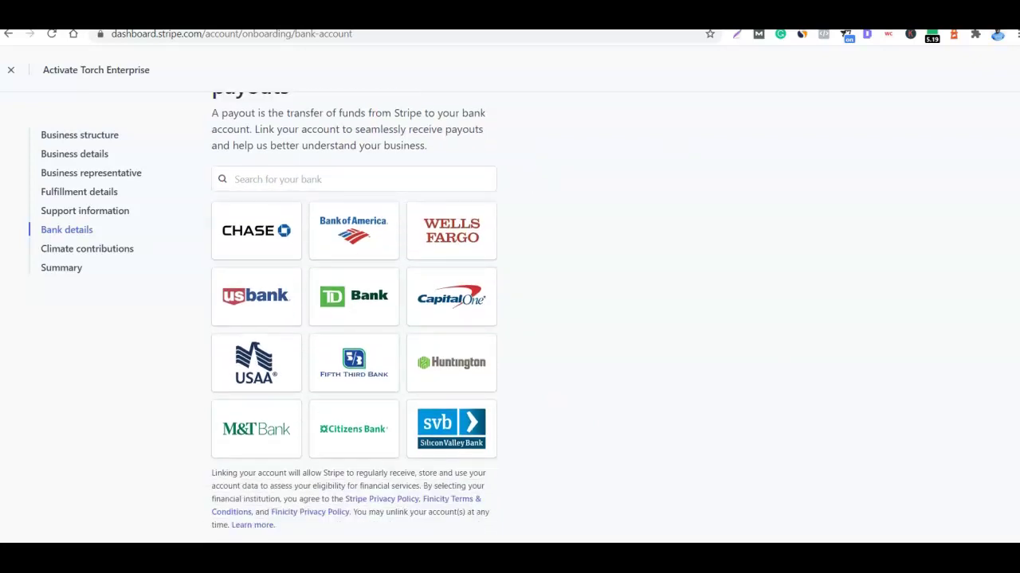
scroll(353, 316, "up", 1)
scroll(353, 316, "down", 2)
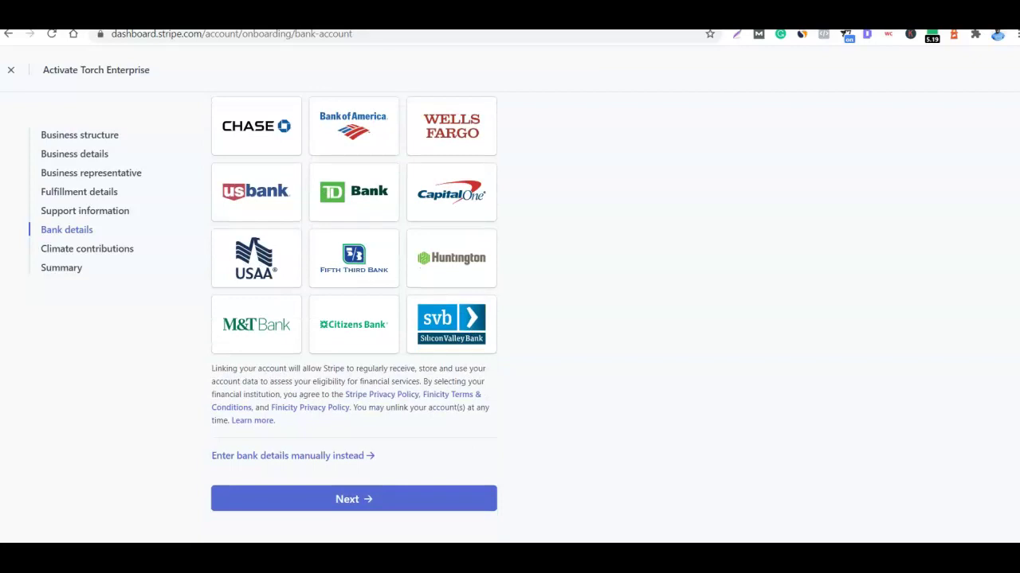
scroll(452, 451, "up", 2)
left_click(453, 451)
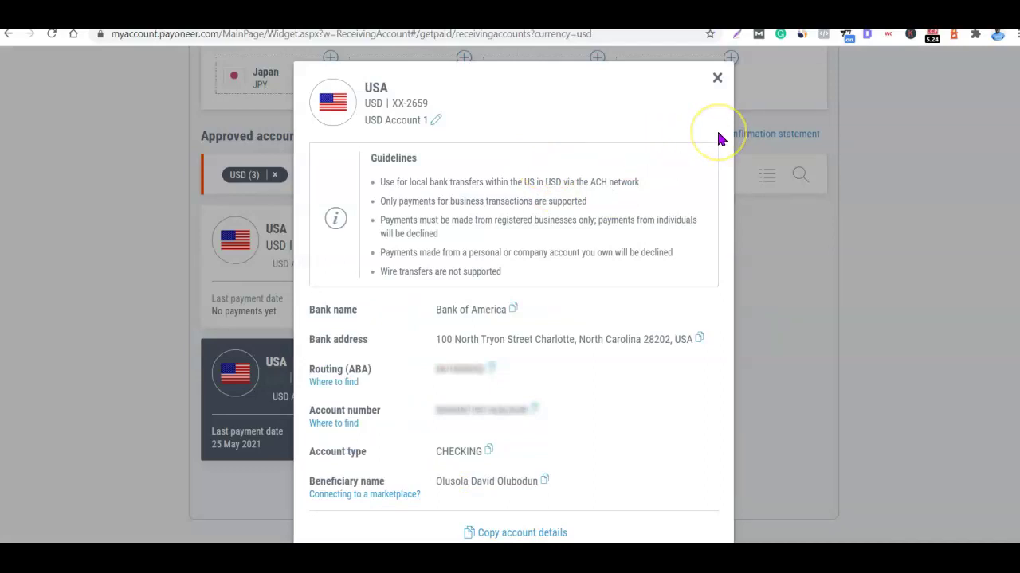
left_click(695, 115)
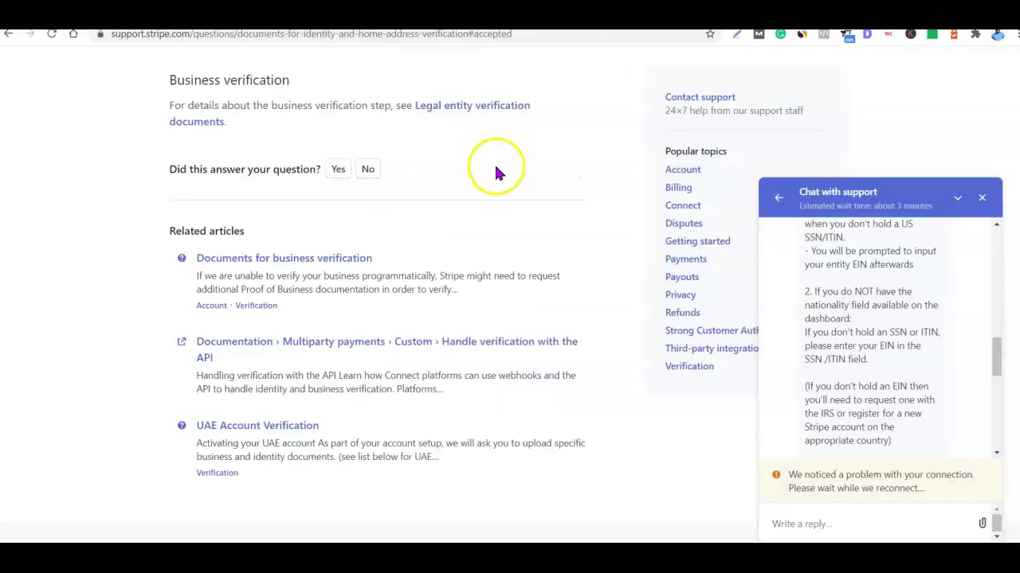
scroll(345, 270, "up", 2)
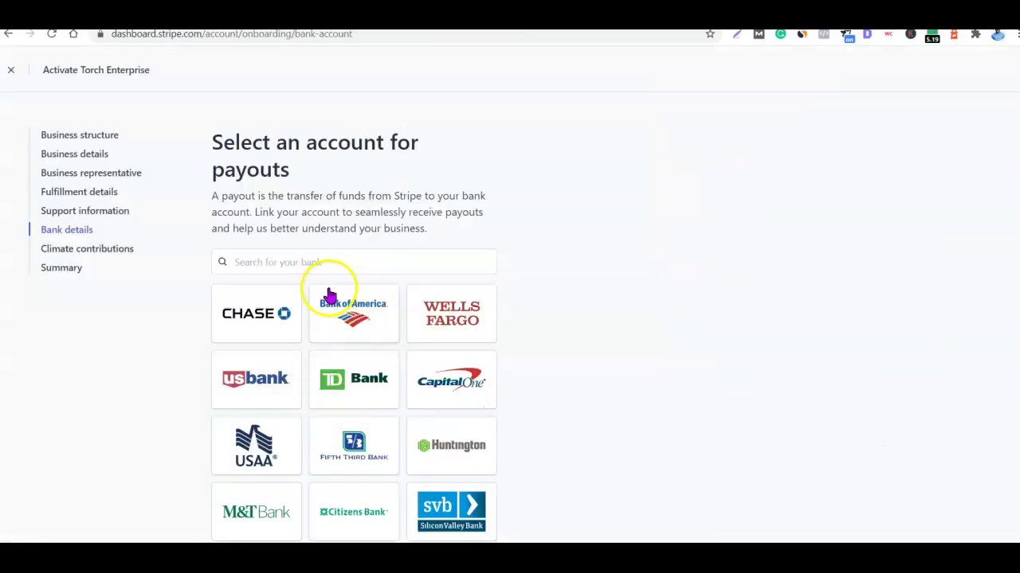
- Choose to enter the bank details manually, and copy the routing number from the Payoneer USD account into the routing number field
scroll(354, 319, "down", 3)
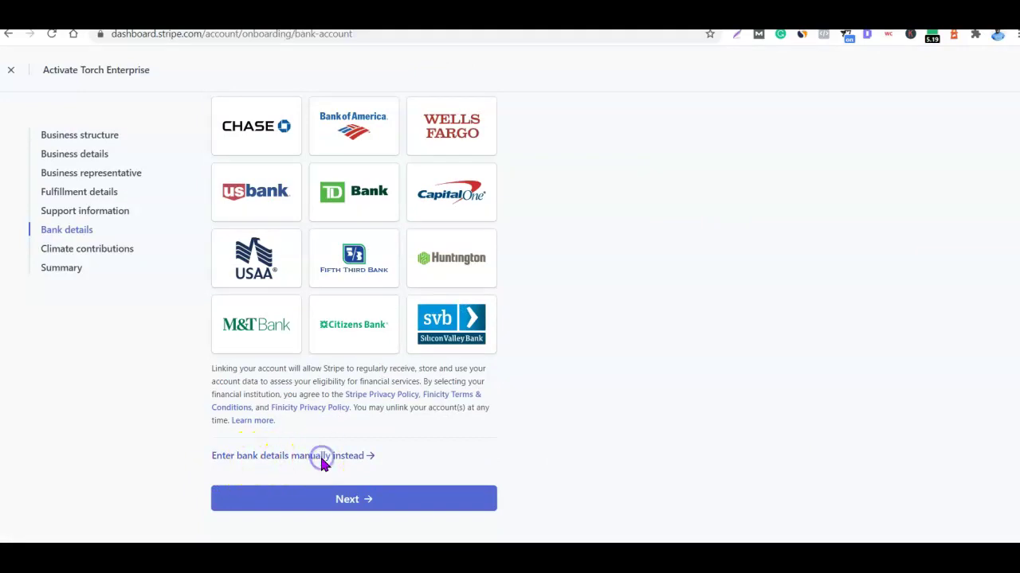
left_click(319, 455)
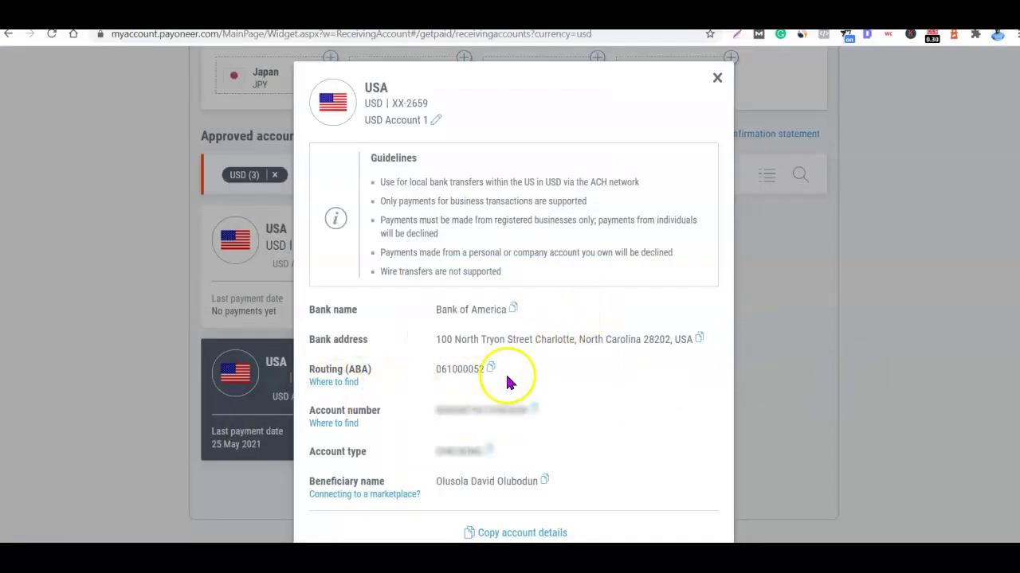
left_click(491, 368)
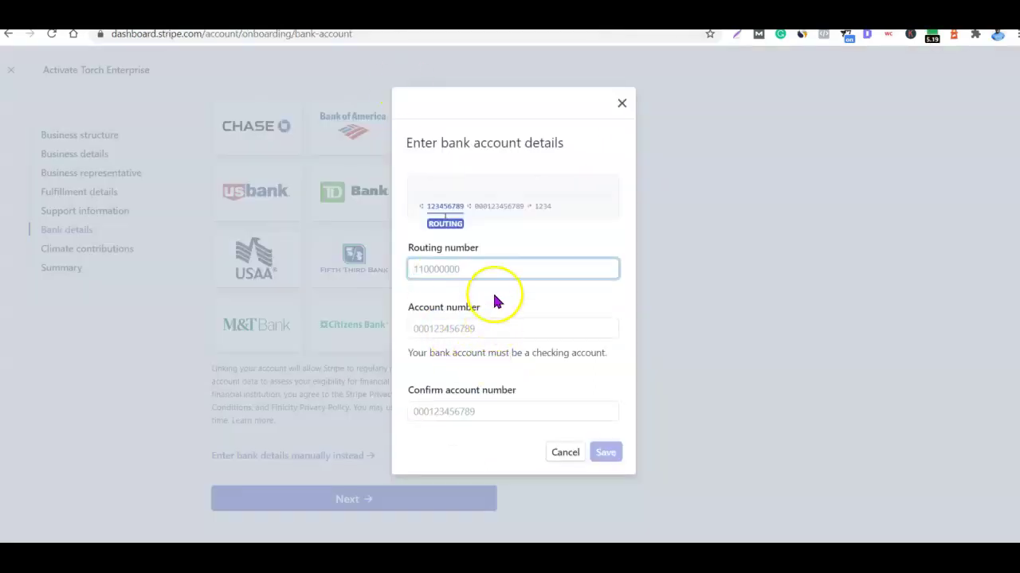
left_click(492, 274)
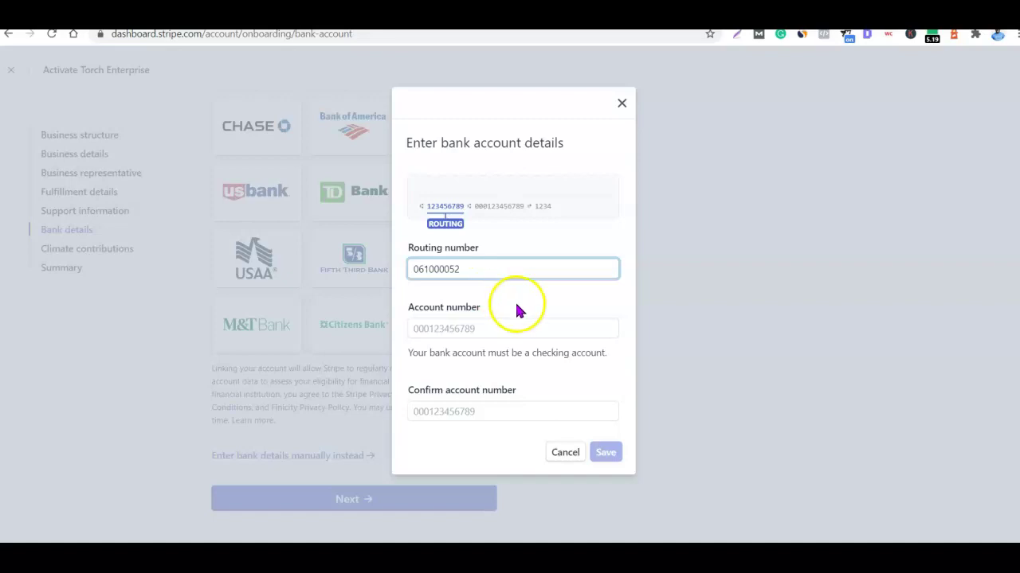
- Copy the account number from the Payoneer USD account into the account number and confirmation fields, and save the bank details
left_click(522, 303)
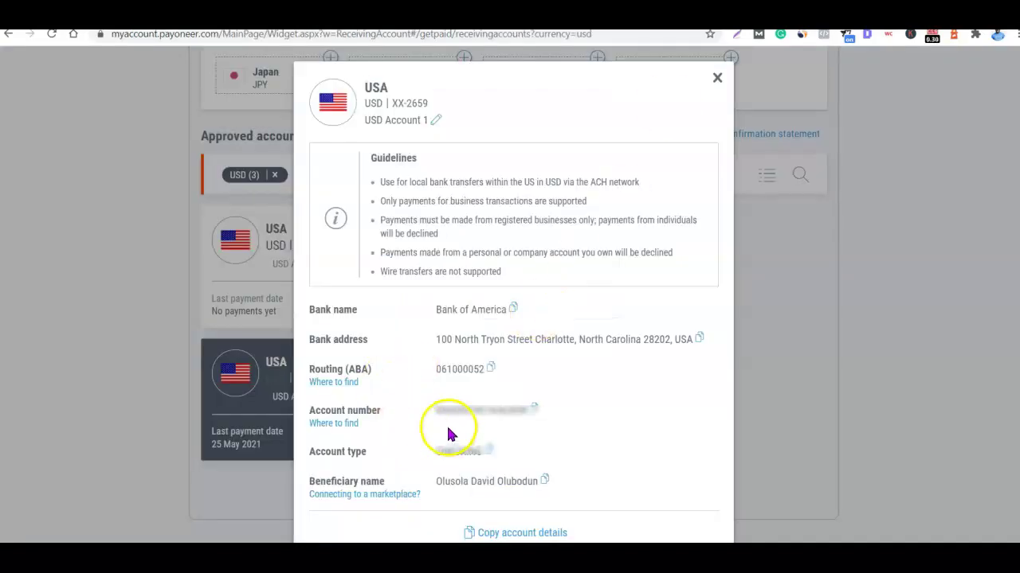
left_click(534, 409)
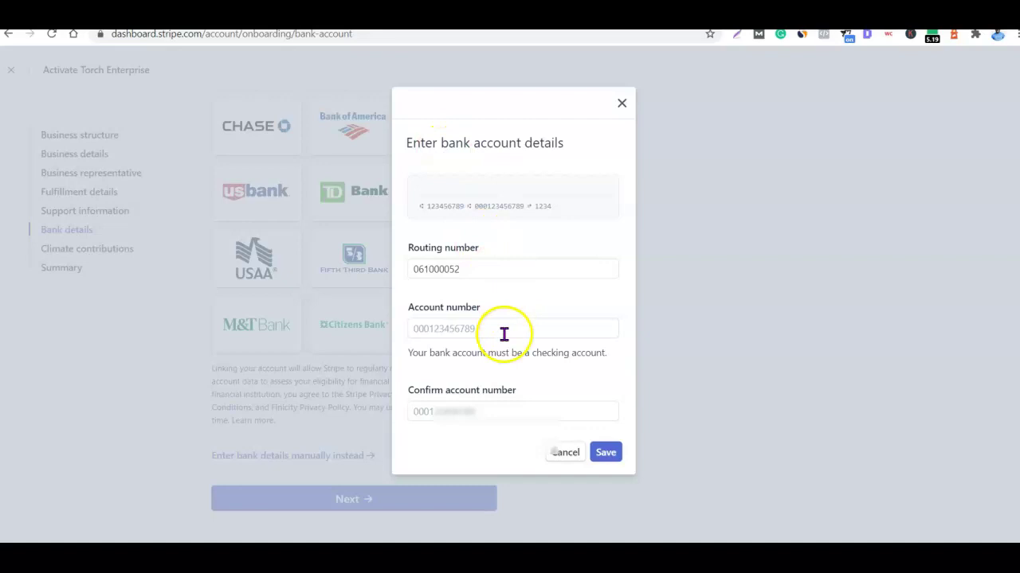
left_click(504, 334)
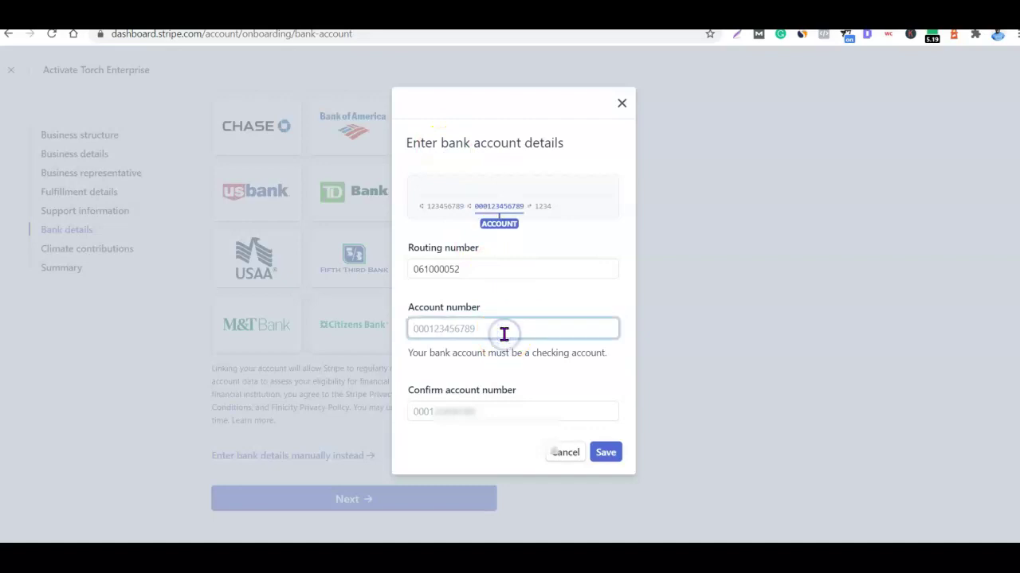
left_click(486, 405)
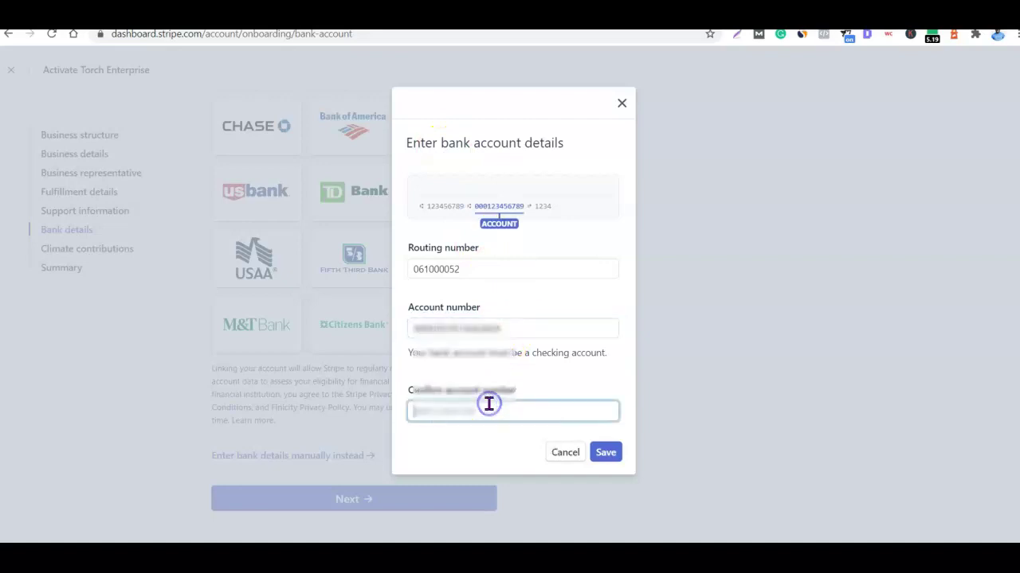
key("ctrl+v")
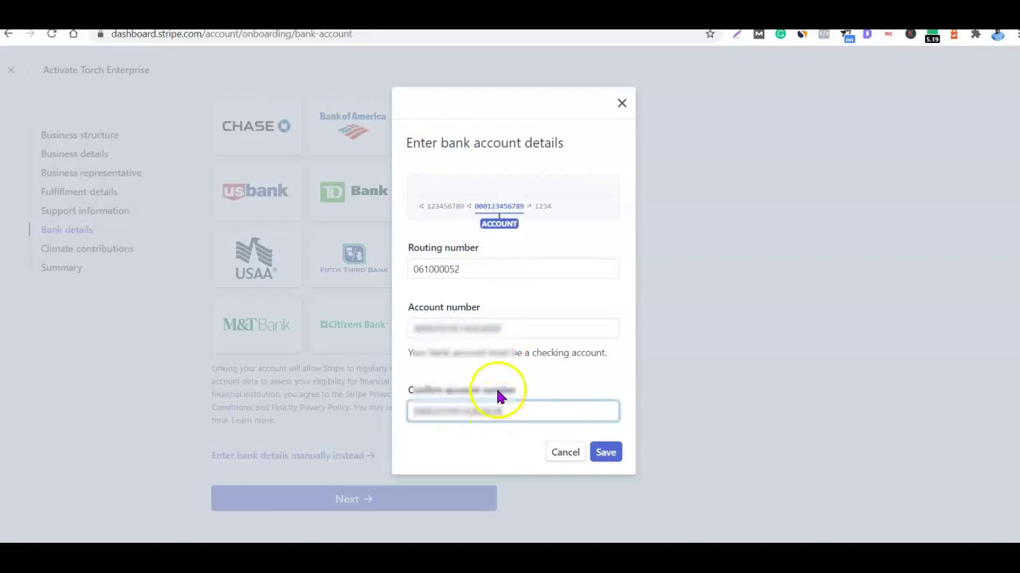
left_click(605, 453)
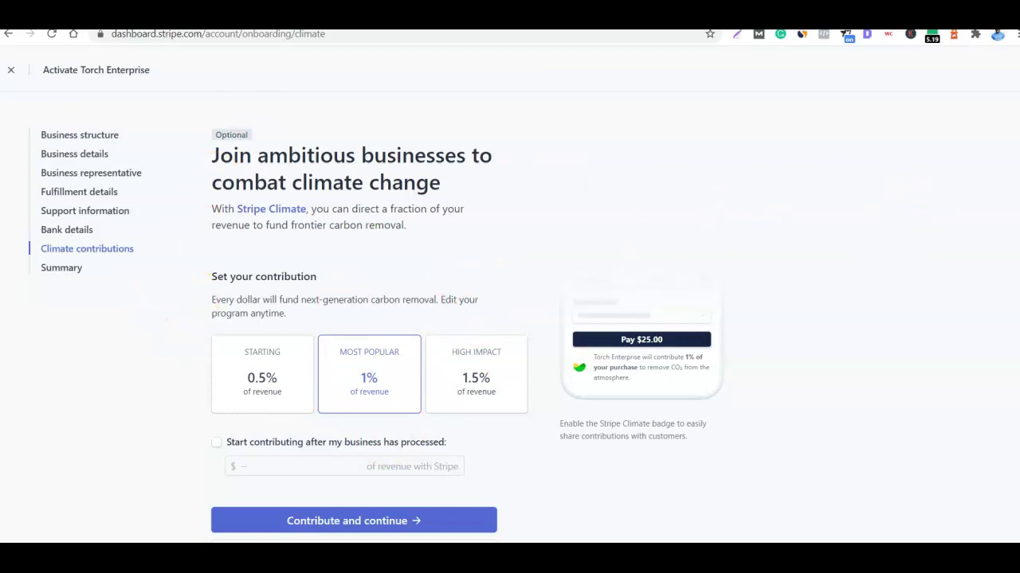
- Decline the optional Stripe Climate contribution for now
scroll(467, 330, "down", 1)
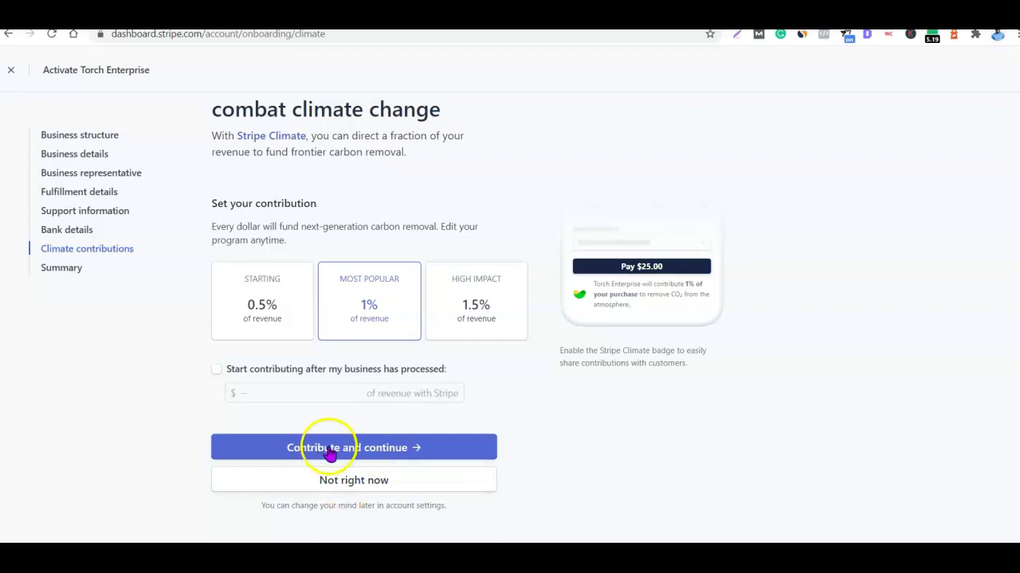
left_click(354, 482)
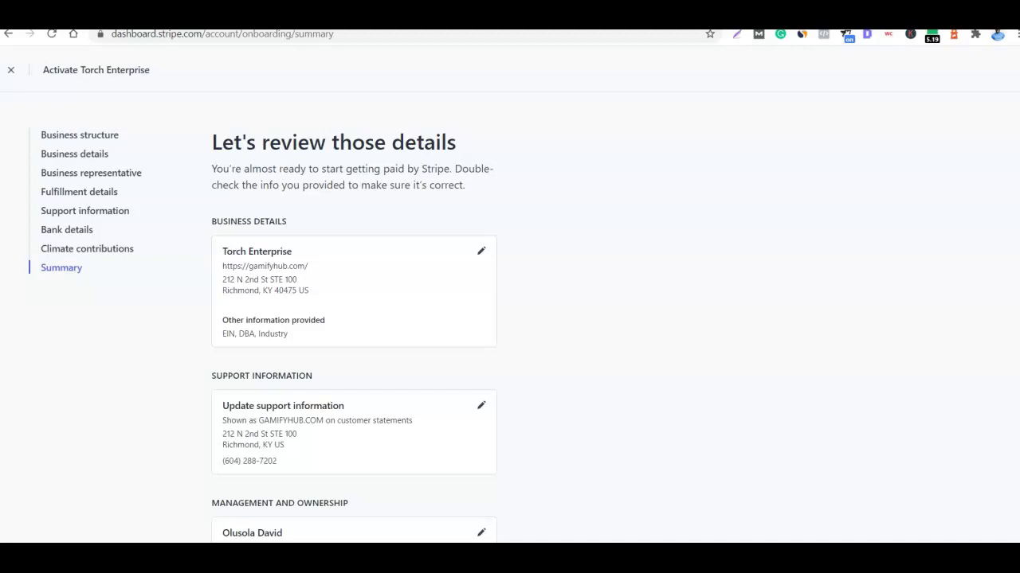
- Review the business, support, representative, bank account and climate contribution details in the onboarding summary
scroll(354, 319, "down", 5)
scroll(353, 318, "down", 2)
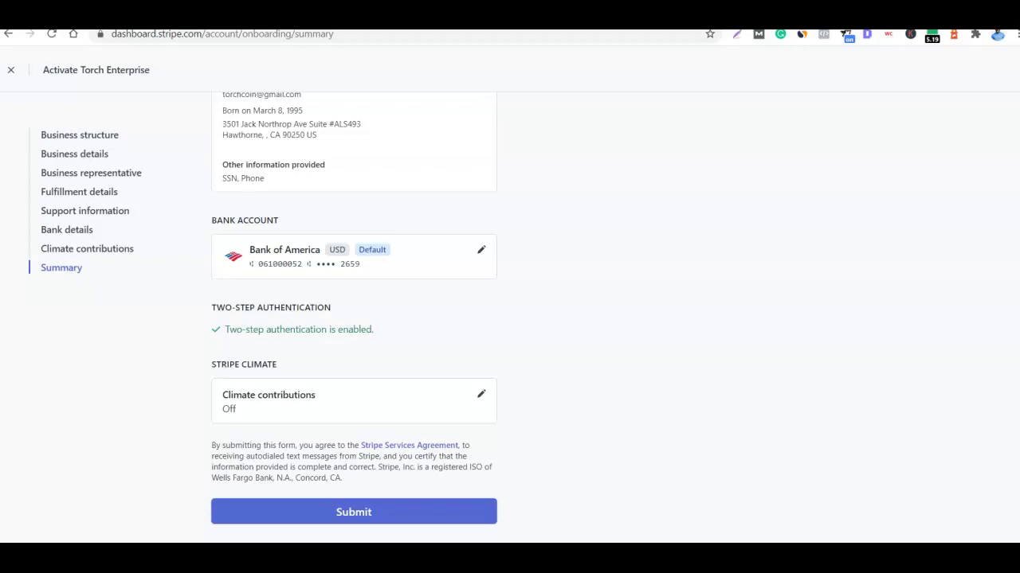
scroll(977, 346, "up", 15)
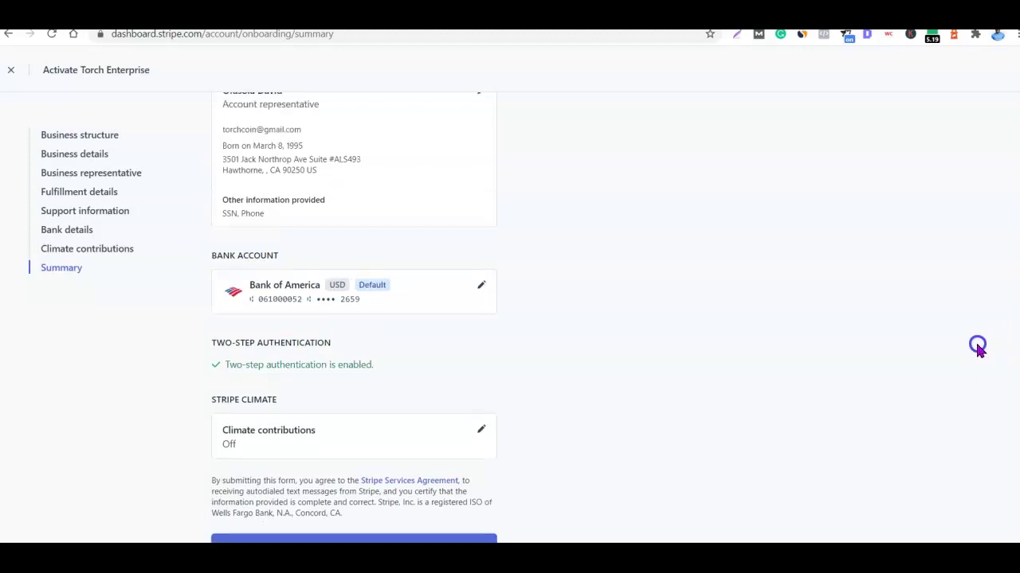
scroll(722, 521, "down", 15)
left_click(364, 502)
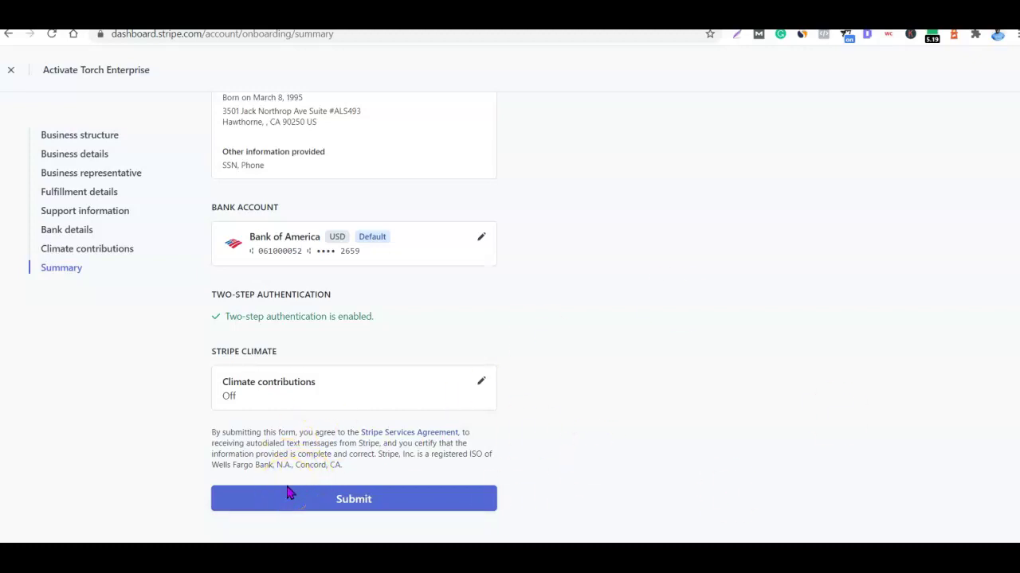
scroll(603, 410, "up", 6)
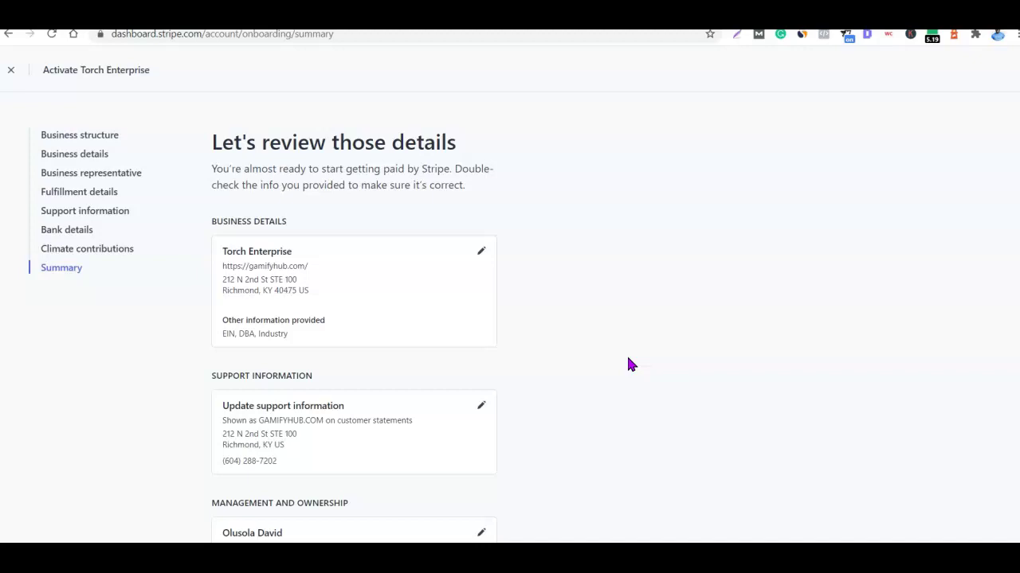
left_click(627, 363)
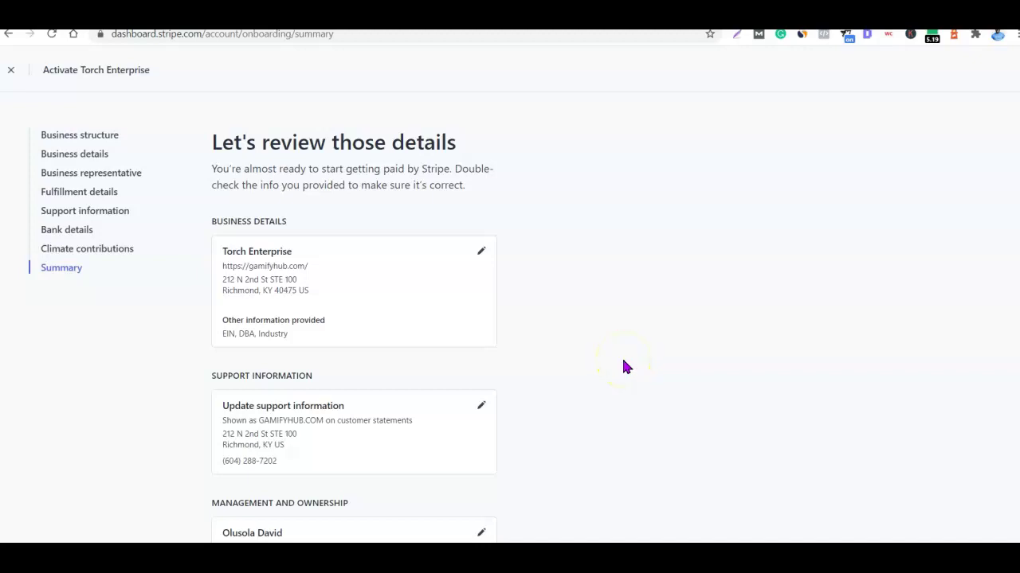